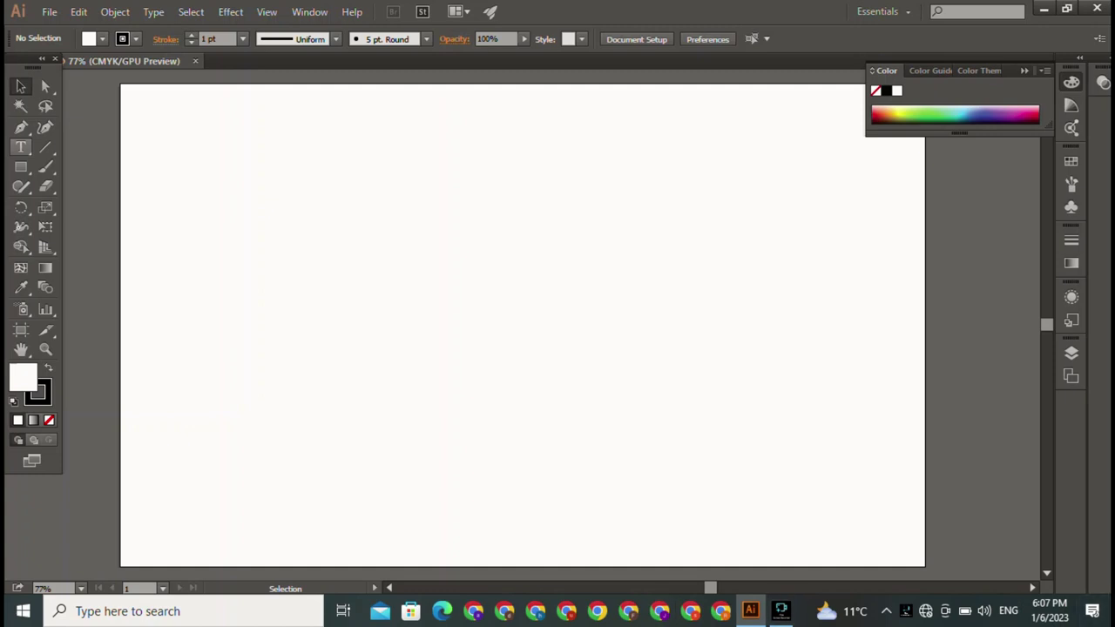
- Type the word MALIK on the blank artboard with the Type tool
{"action": "key", "text": "t"}
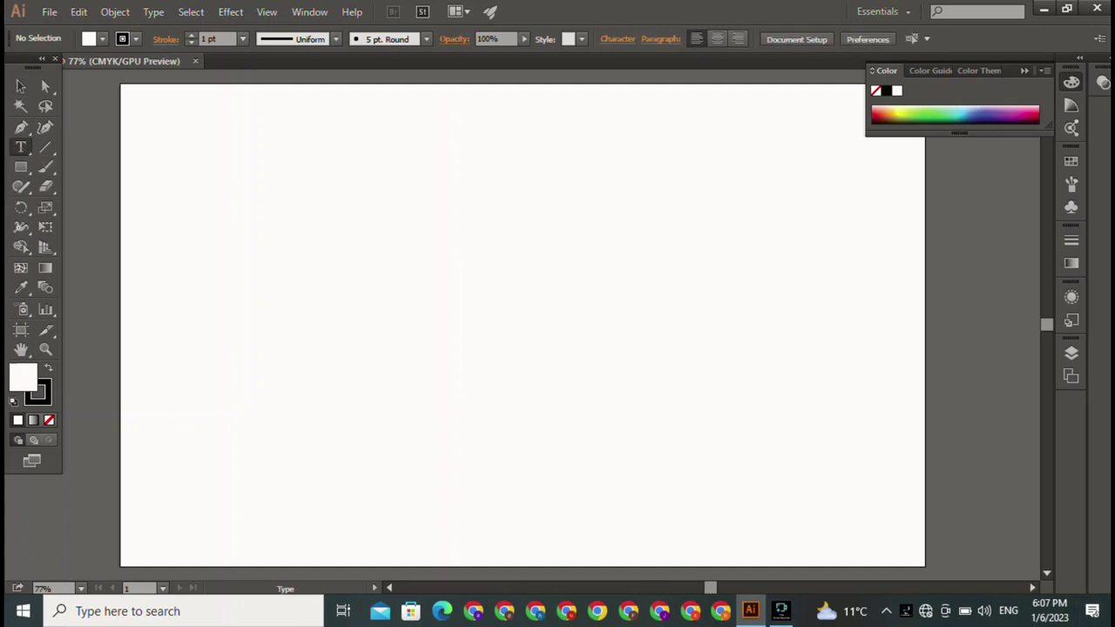
{"action": "left_click", "coordinate": [250, 188]}
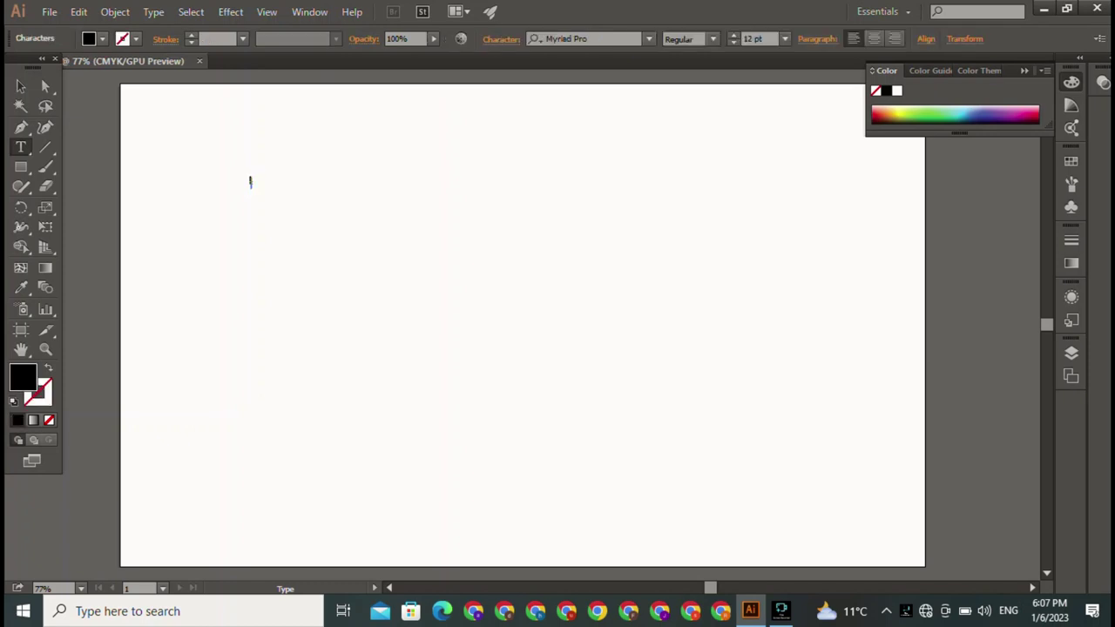
{"action": "left_click", "coordinate": [21, 86]}
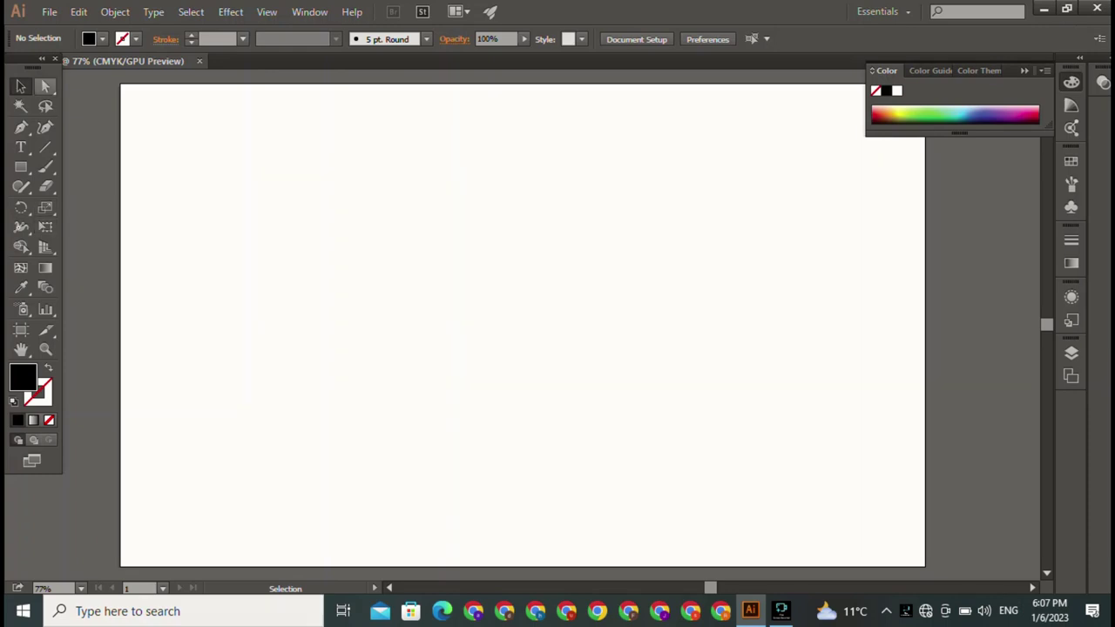
{"action": "left_click", "coordinate": [21, 147]}
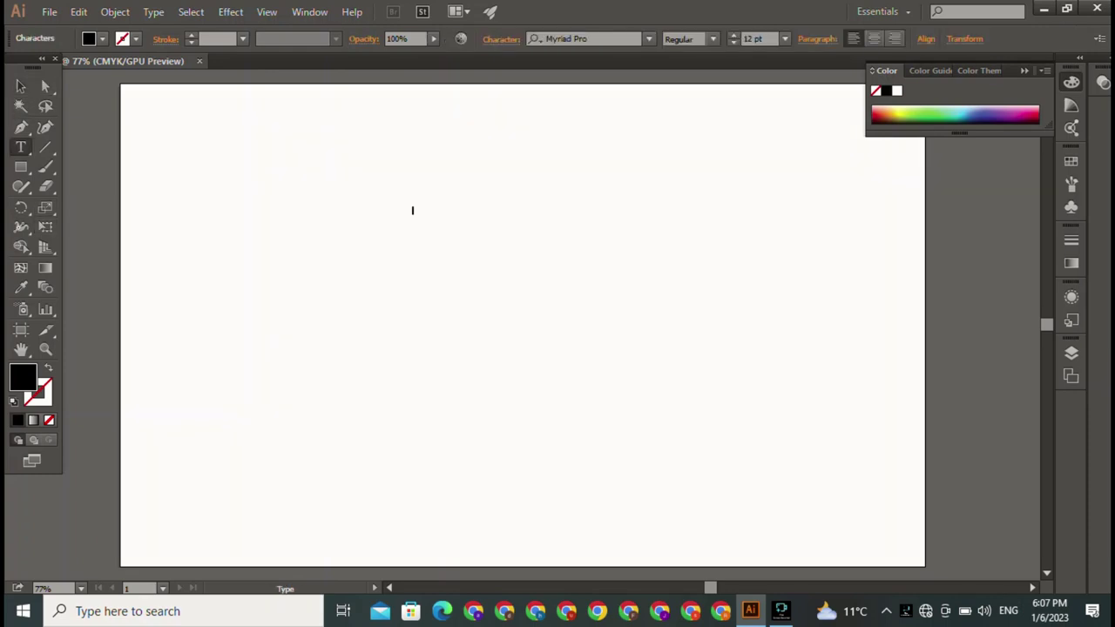
{"action": "type", "text": "M"}
{"action": "type", "text": "A"}
{"action": "type", "text": "LIK"}
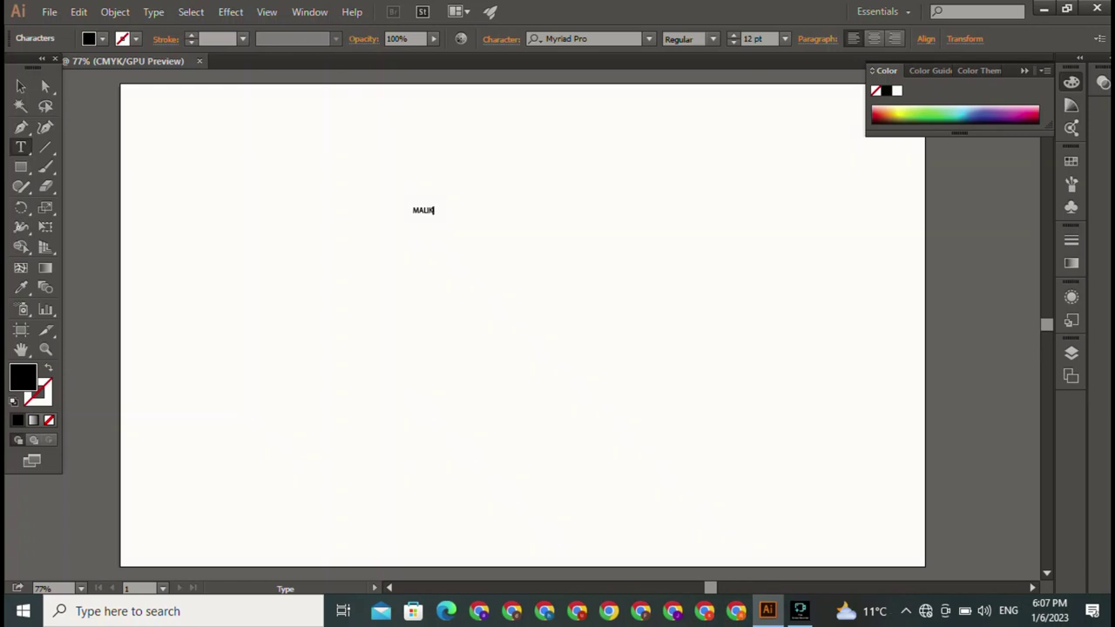
{"action": "key", "text": "Escape"}
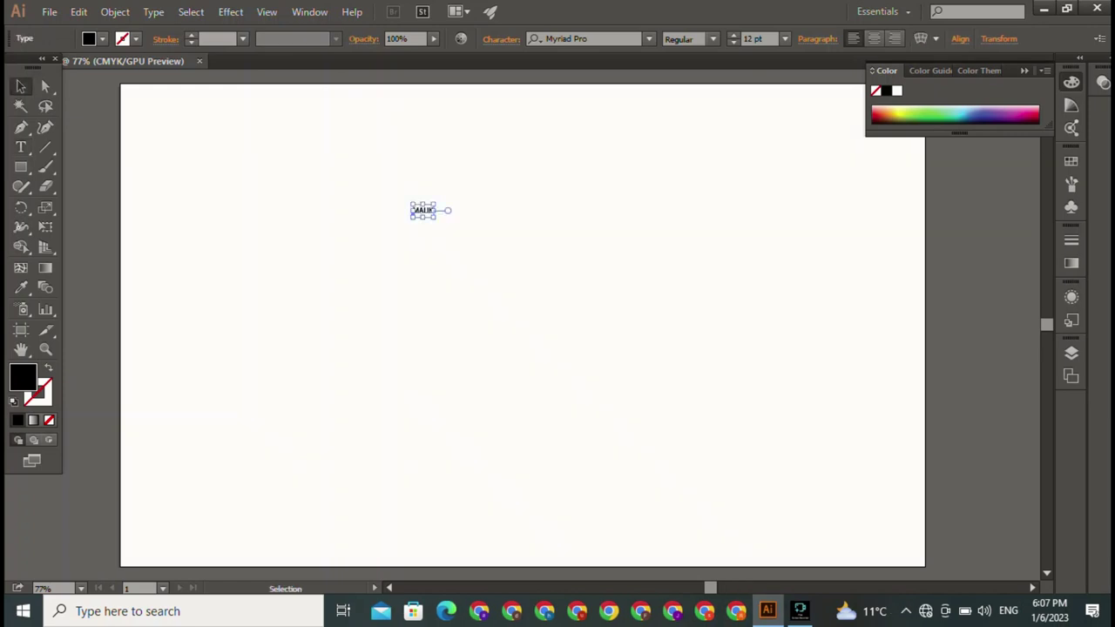
- Enlarge MALIK to 104.25 pt and move it toward the top right
{"action": "key", "text": "shift"}
{"action": "mouse_move", "coordinate": [436, 219]}
{"action": "left_mouse_down"}
{"action": "mouse_move", "coordinate": [636, 350]}
{"action": "mouse_move", "coordinate": [630, 296]}
{"action": "left_mouse_up"}
{"action": "left_click_drag", "start_coordinate": [520, 260], "coordinate": [621, 151]}
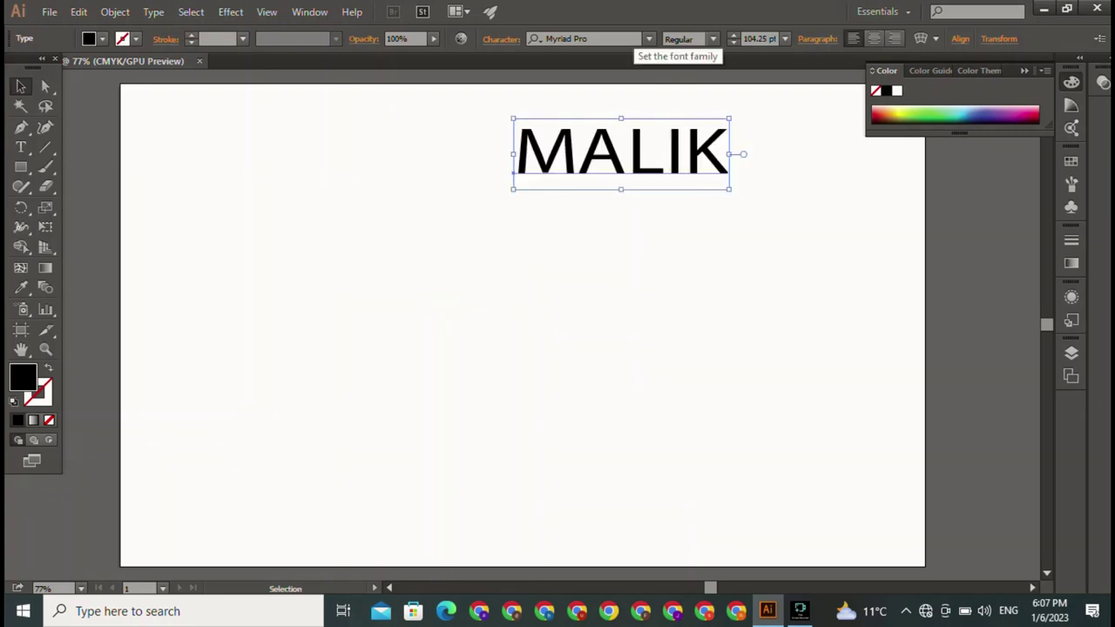
- Change MALIK's font to Home Christmas Regular
{"action": "left_click", "coordinate": [574, 39]}
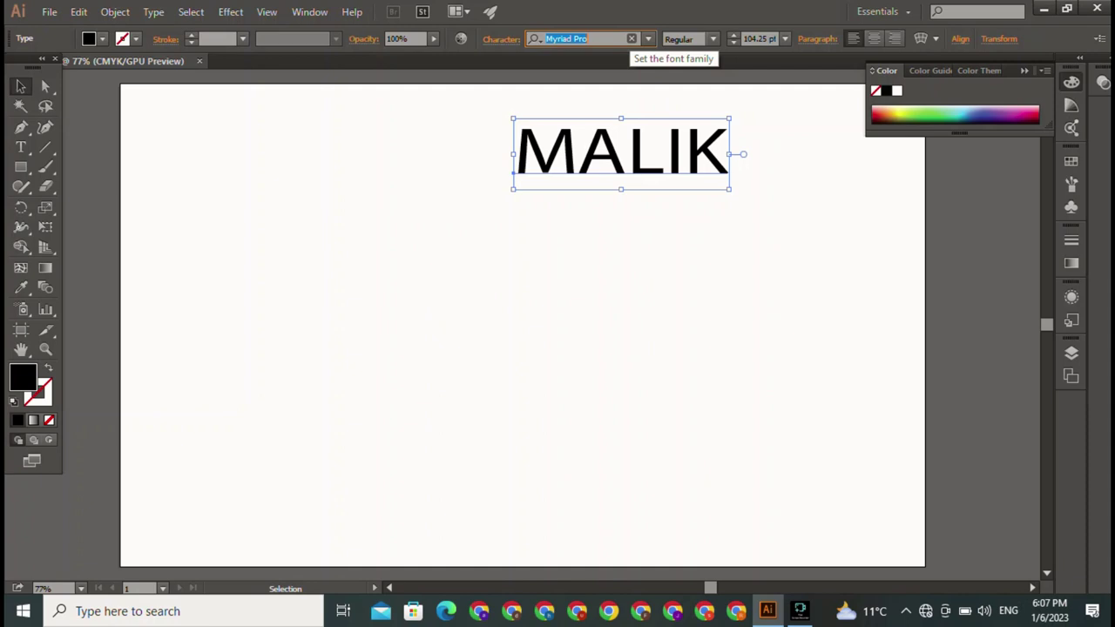
{"action": "key", "text": "BackSpace"}
{"action": "type", "text": "H"}
{"action": "type", "text": "ome Christmas"}
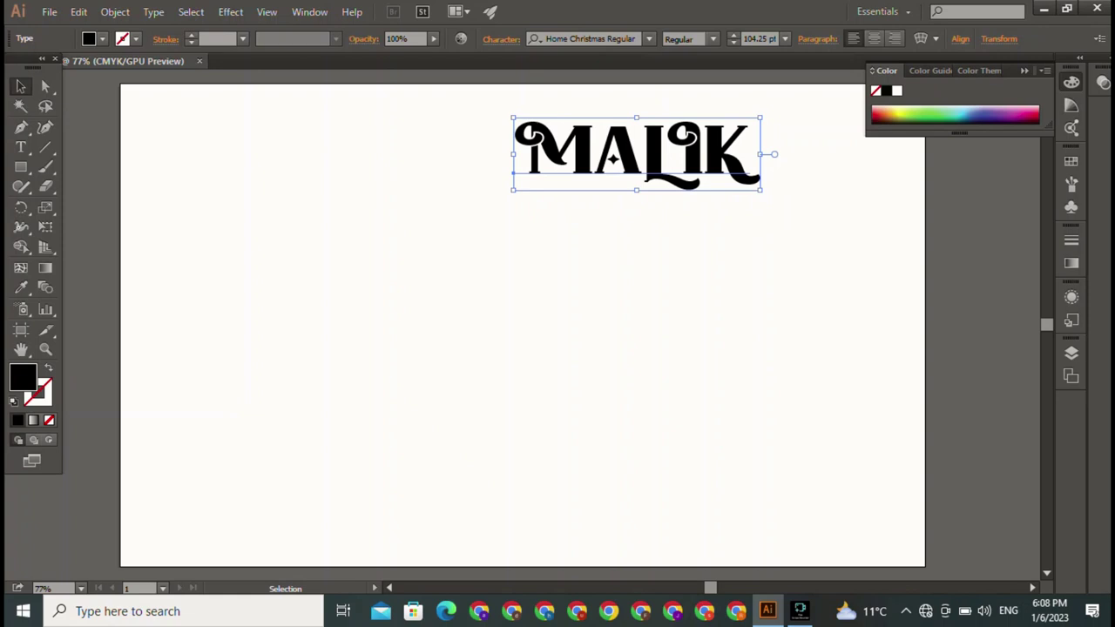
{"action": "key", "text": "Return"}
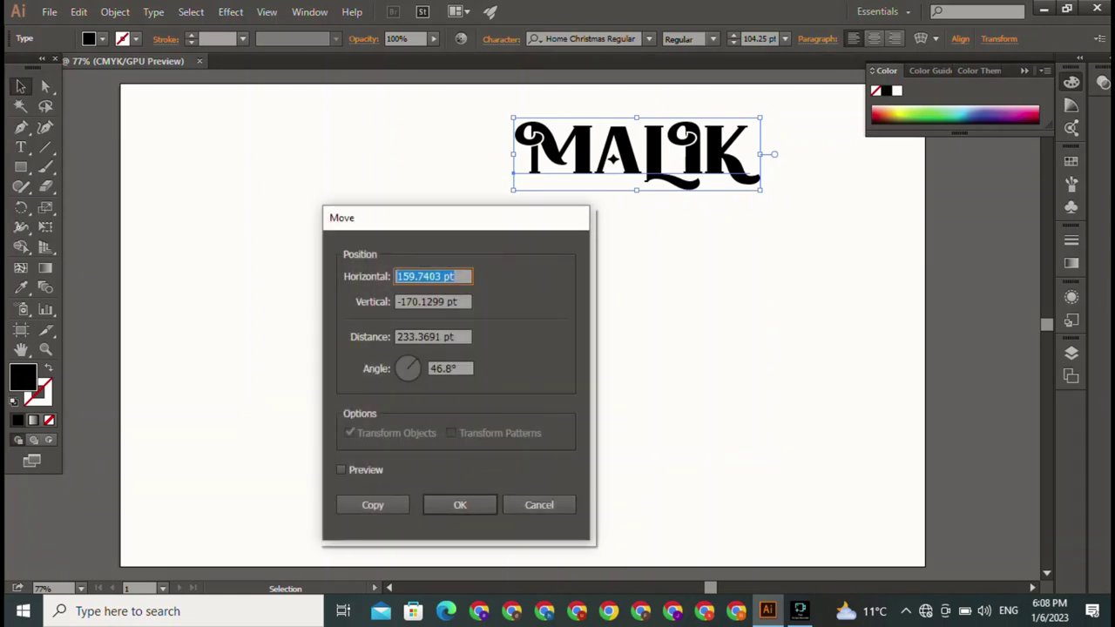
{"action": "key", "text": "Escape"}
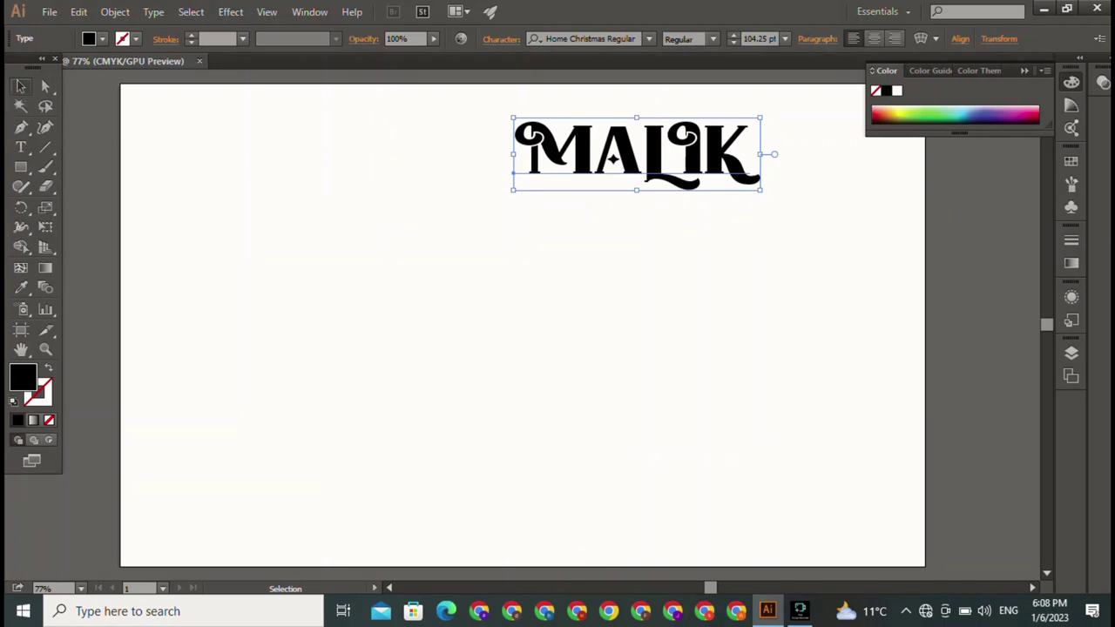
- Move MALIK toward the top left of the page
{"action": "key", "text": "ctrl+shift+a"}
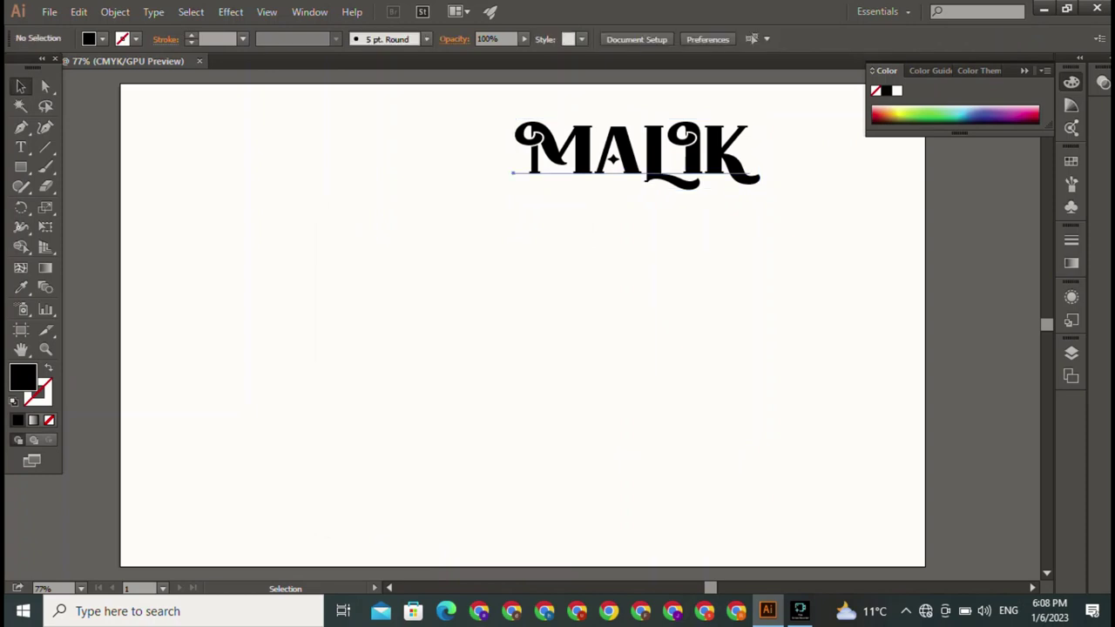
{"action": "left_click_drag", "start_coordinate": [516, 174], "coordinate": [289, 175]}
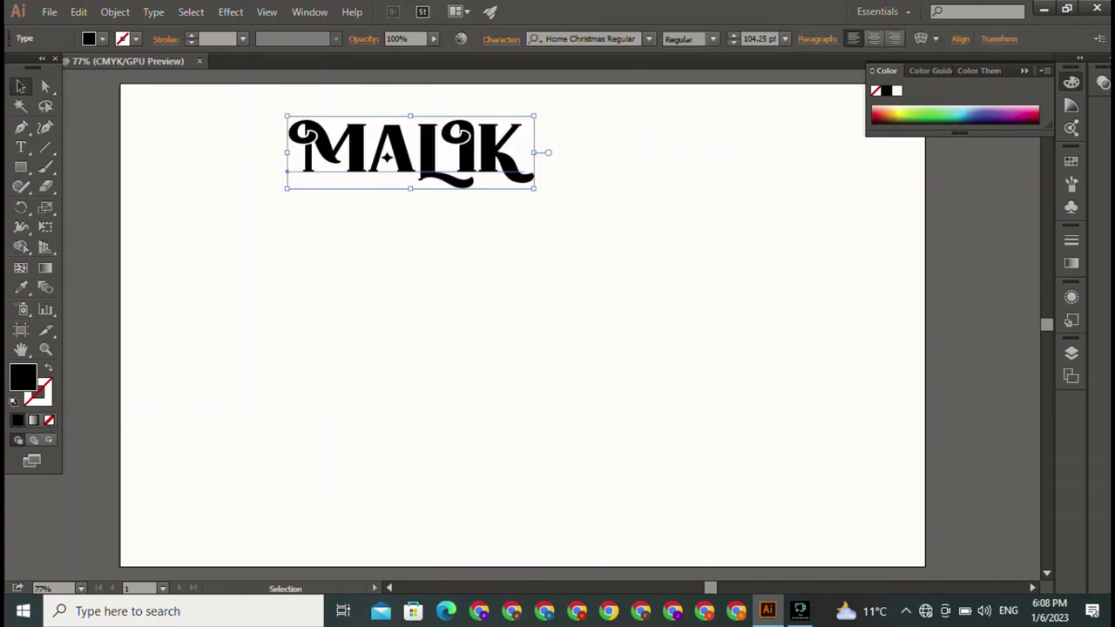
{"action": "key", "text": "t"}
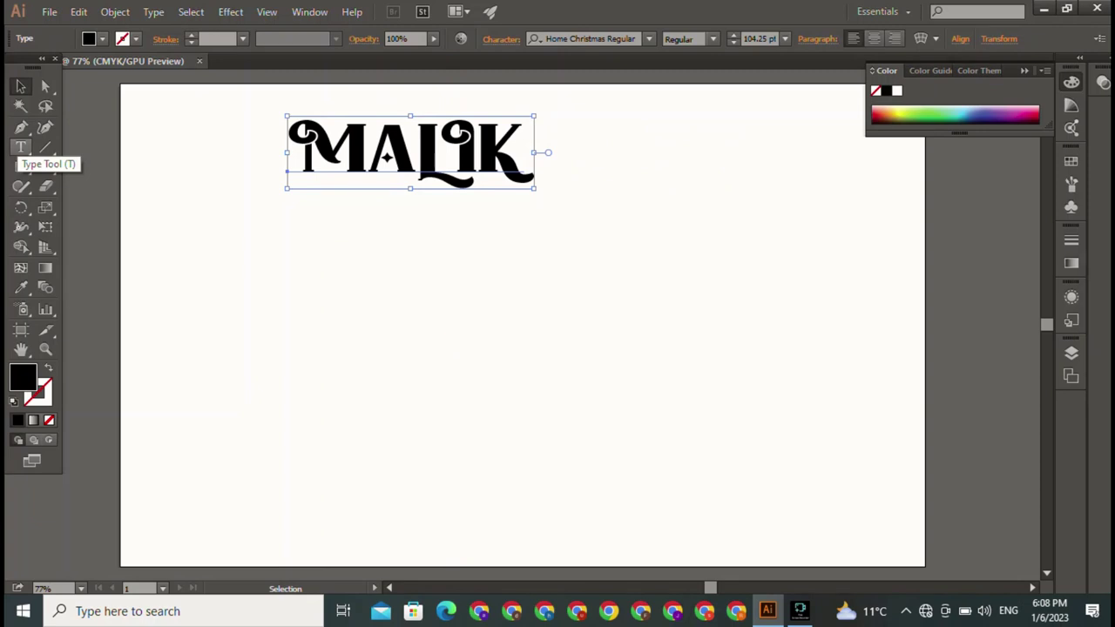
- Type a second word, MAIB, below MALIK
{"action": "left_click", "coordinate": [21, 148]}
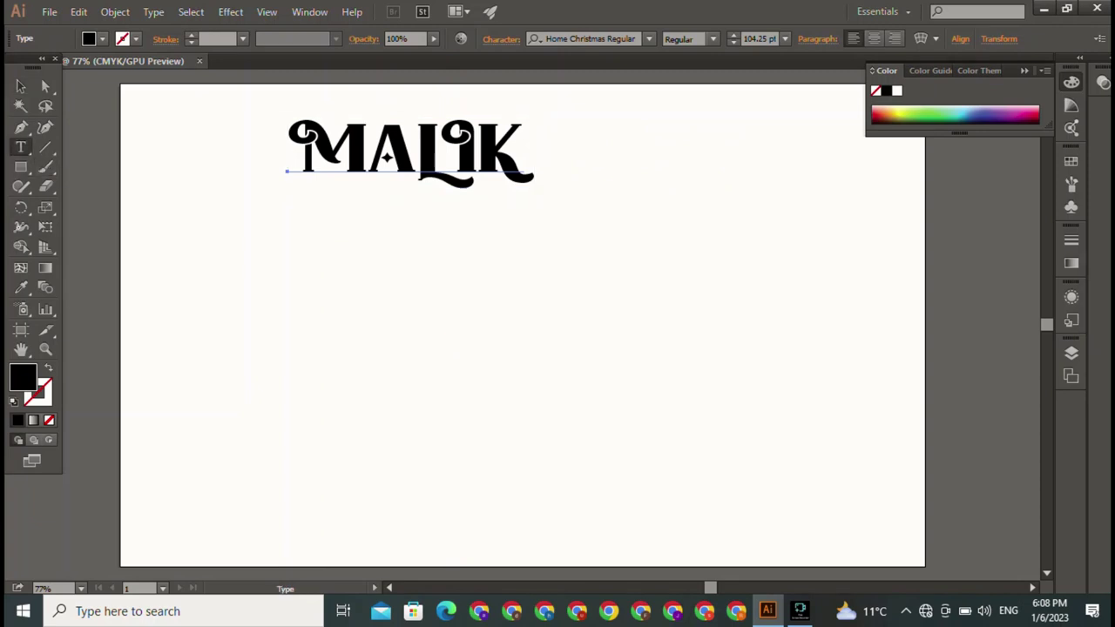
{"action": "left_click", "coordinate": [319, 244]}
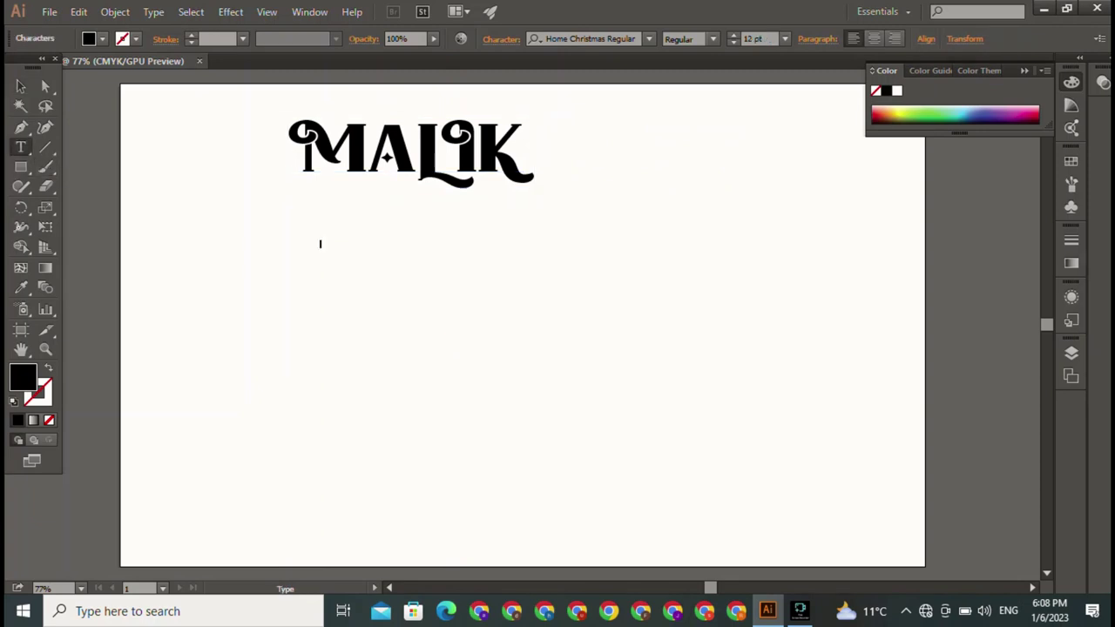
{"action": "type", "text": "MA"}
{"action": "type", "text": "LIK"}
{"action": "left_click", "coordinate": [21, 86]}
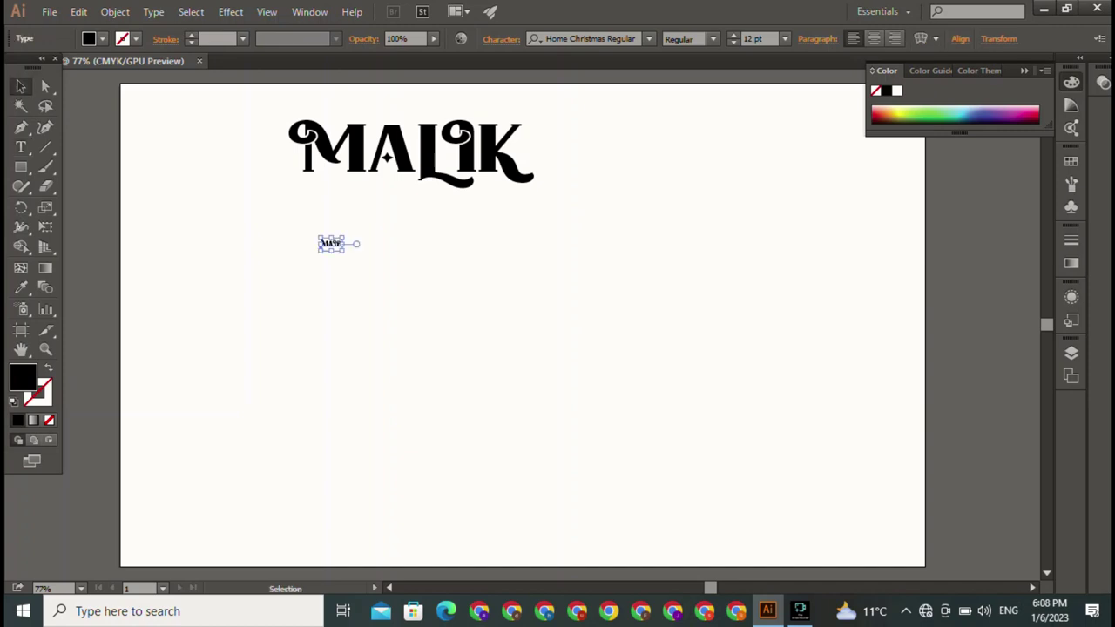
- Enlarge MAIB to 105 pt at the right and move MALIK toward top centre
{"action": "left_click_drag", "start_coordinate": [344, 250], "coordinate": [502, 352]}
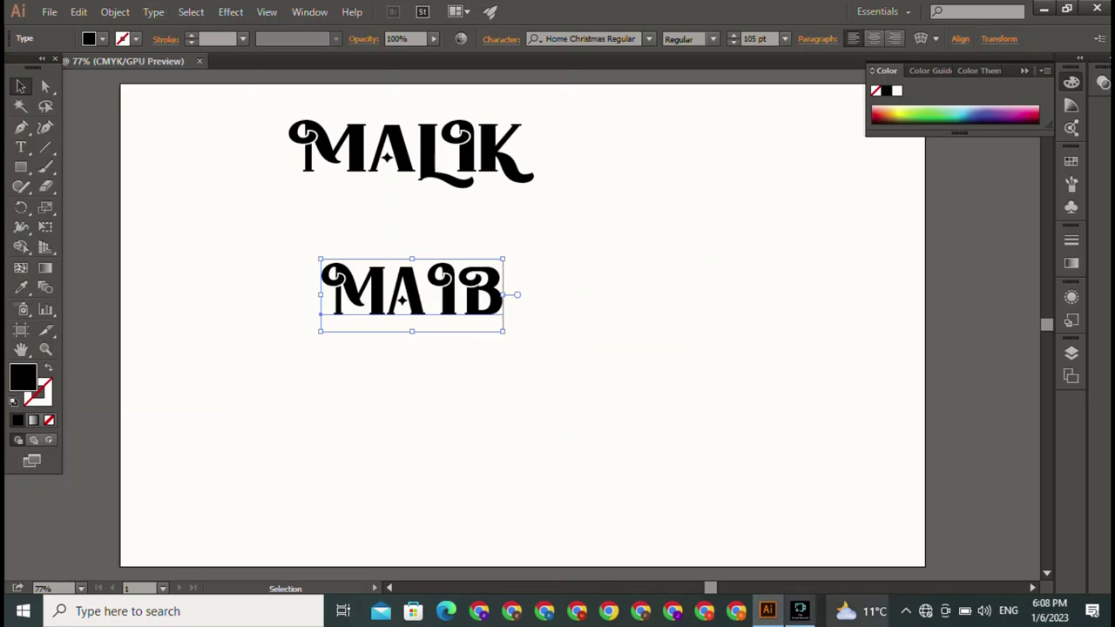
{"action": "left_click_drag", "start_coordinate": [409, 296], "coordinate": [841, 228]}
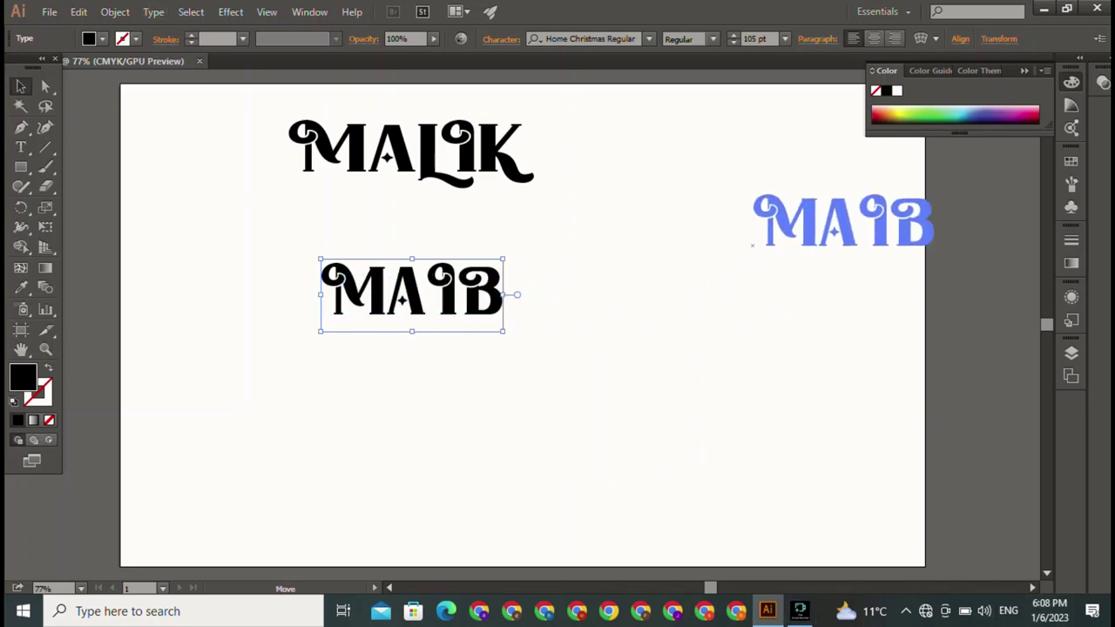
{"action": "mouse_move", "coordinate": [410, 153]}
{"action": "left_mouse_down"}
{"action": "mouse_move", "coordinate": [458, 206]}
{"action": "mouse_move", "coordinate": [602, 150]}
{"action": "left_mouse_up"}
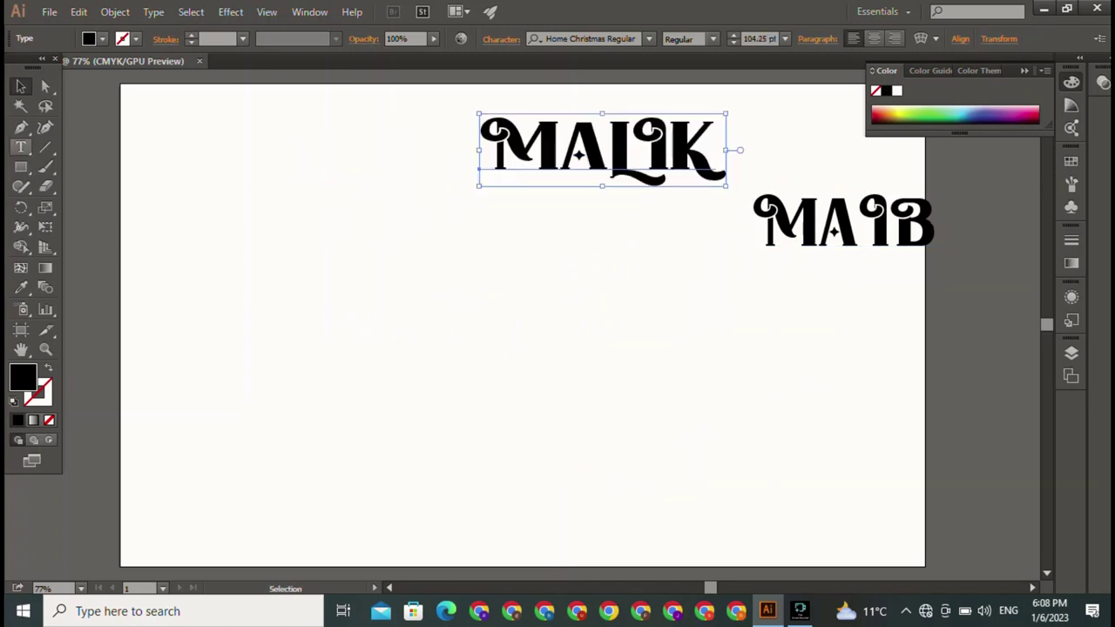
- Draw a horizontal line across the left middle of the page
{"action": "left_click", "coordinate": [45, 147]}
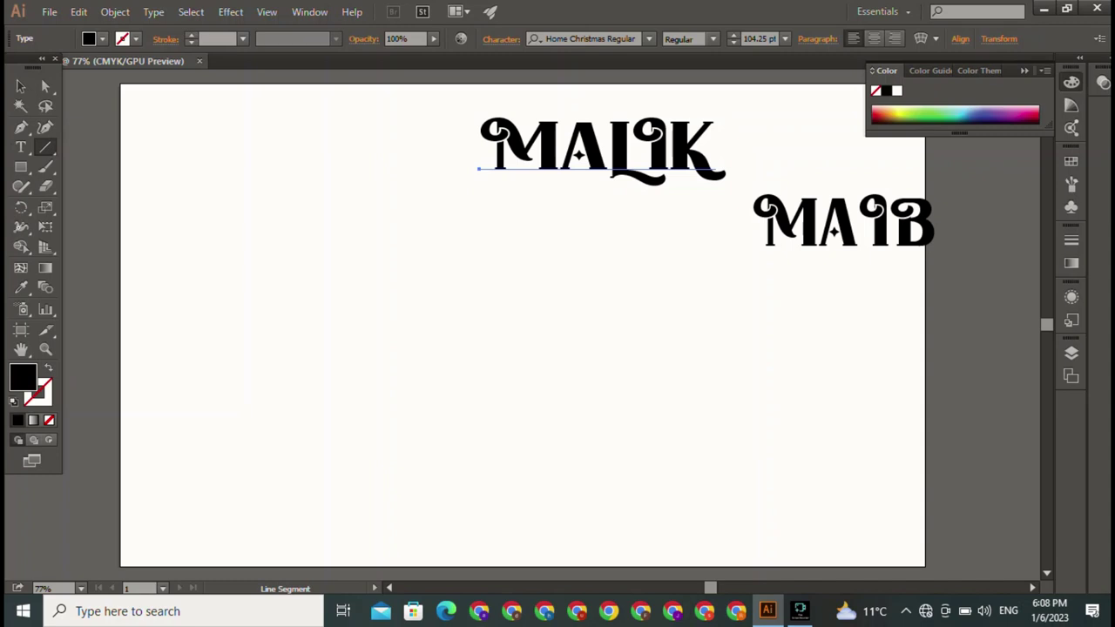
{"action": "mouse_move", "coordinate": [302, 287]}
{"action": "left_mouse_down"}
{"action": "mouse_move", "coordinate": [600, 296]}
{"action": "mouse_move", "coordinate": [608, 286]}
{"action": "left_mouse_up"}
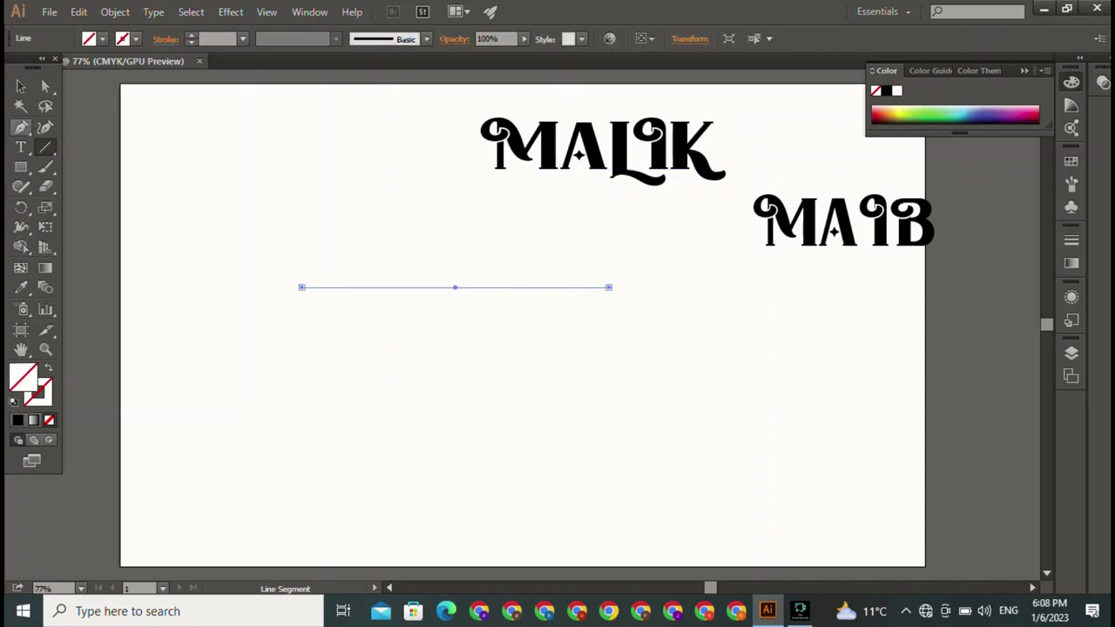
{"action": "left_click", "coordinate": [20, 86]}
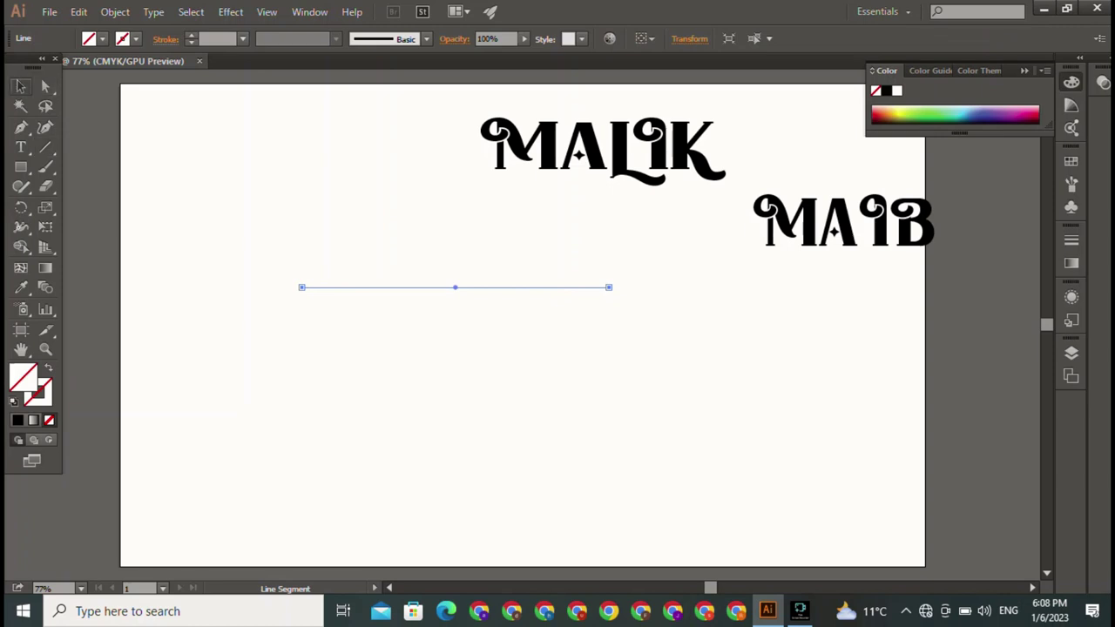
- Give the line a black stroke with 2 pt weight
{"action": "left_click", "coordinate": [102, 38]}
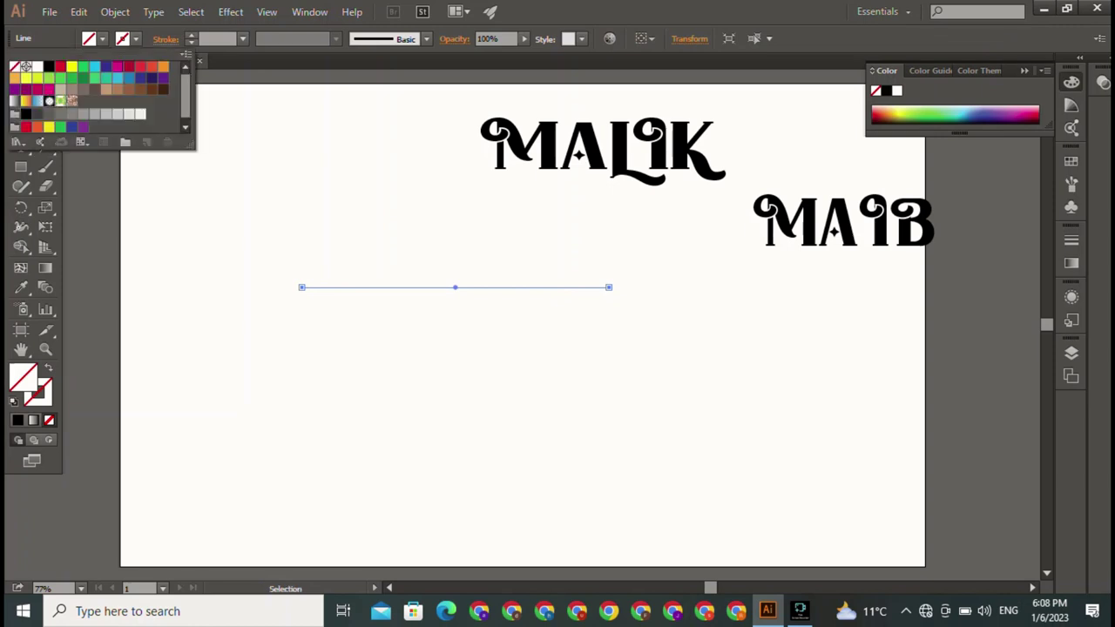
{"action": "left_click", "coordinate": [49, 66]}
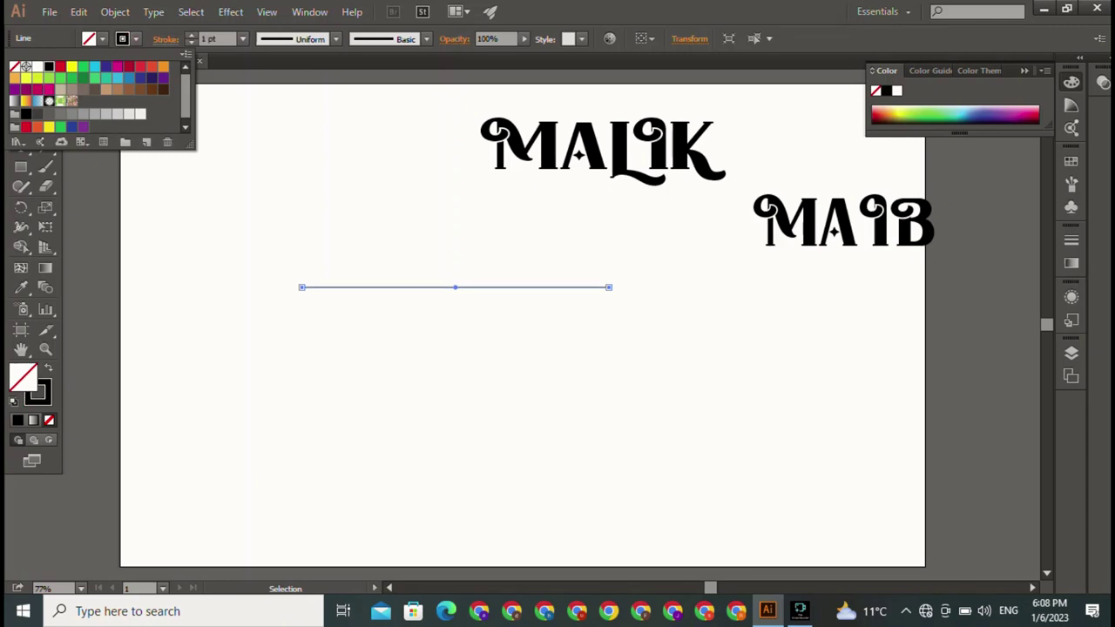
{"action": "left_click", "coordinate": [191, 35]}
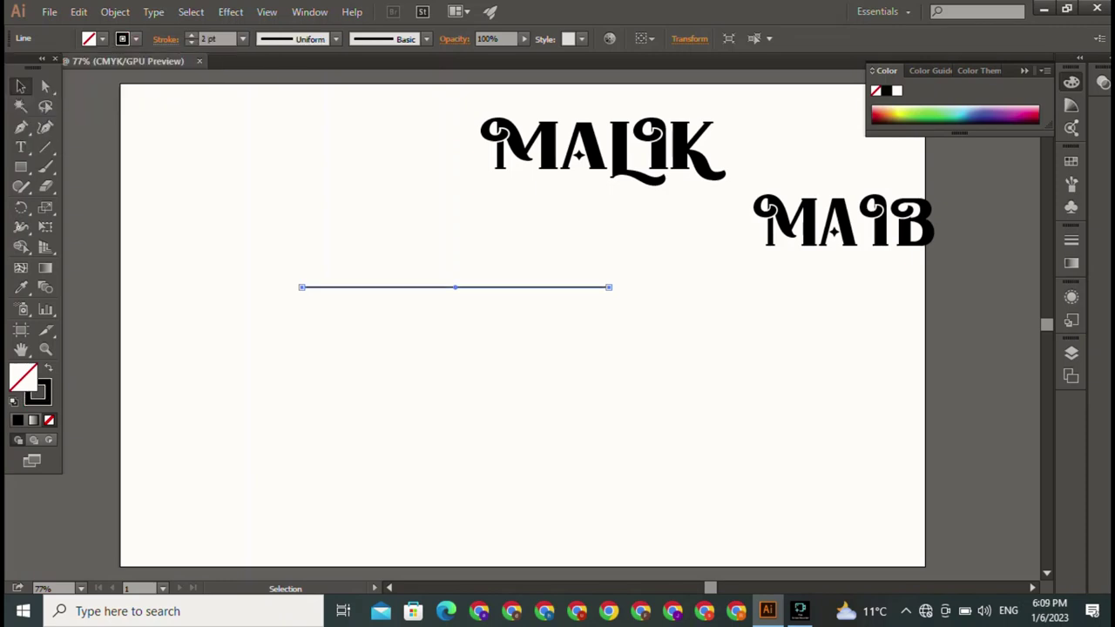
{"action": "key", "text": "ctrl+shift+a"}
{"action": "left_click", "coordinate": [601, 148]}
- Move MALIK down onto the left part of the line
{"action": "key", "text": "t"}
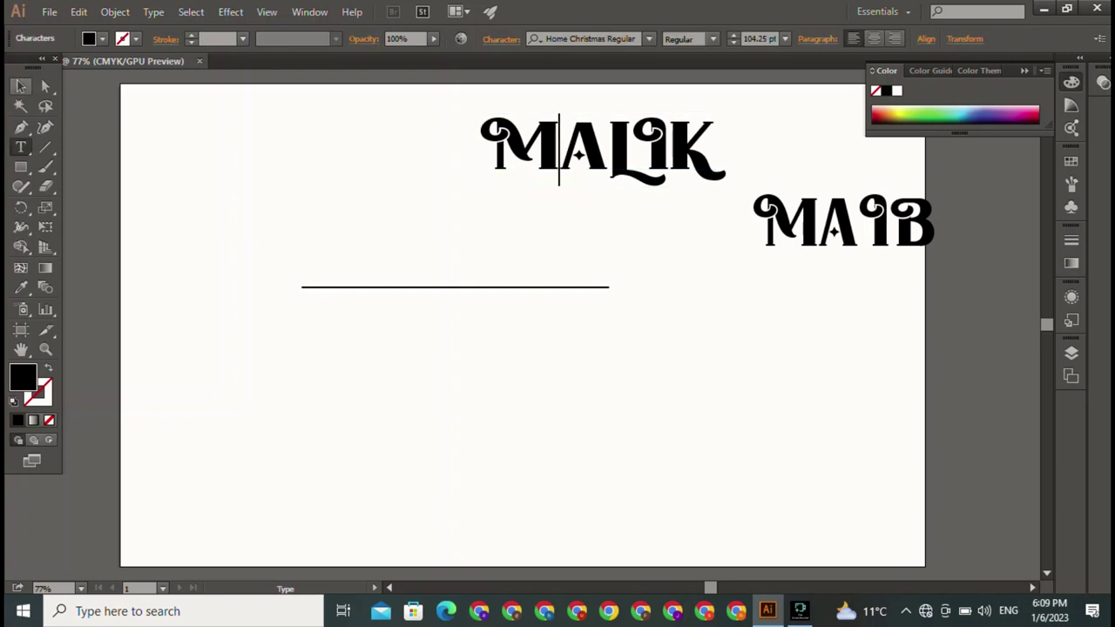
{"action": "key", "text": "Escape"}
{"action": "key", "text": "Escape"}
{"action": "left_click_drag", "start_coordinate": [601, 148], "coordinate": [402, 261]}
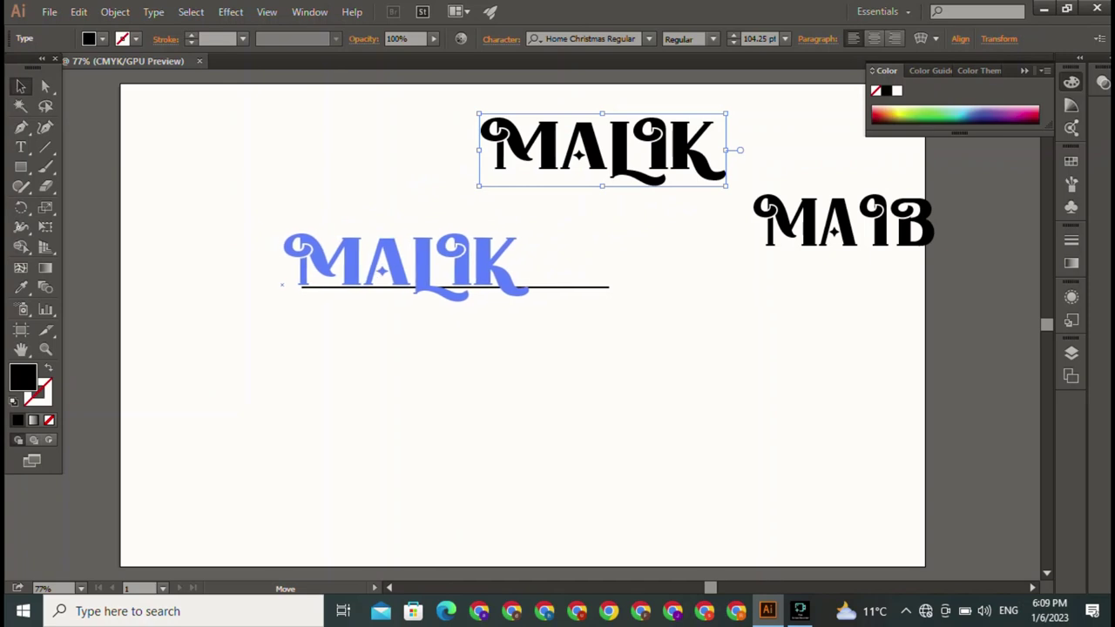
{"action": "left_click_drag", "start_coordinate": [401, 261], "coordinate": [410, 264]}
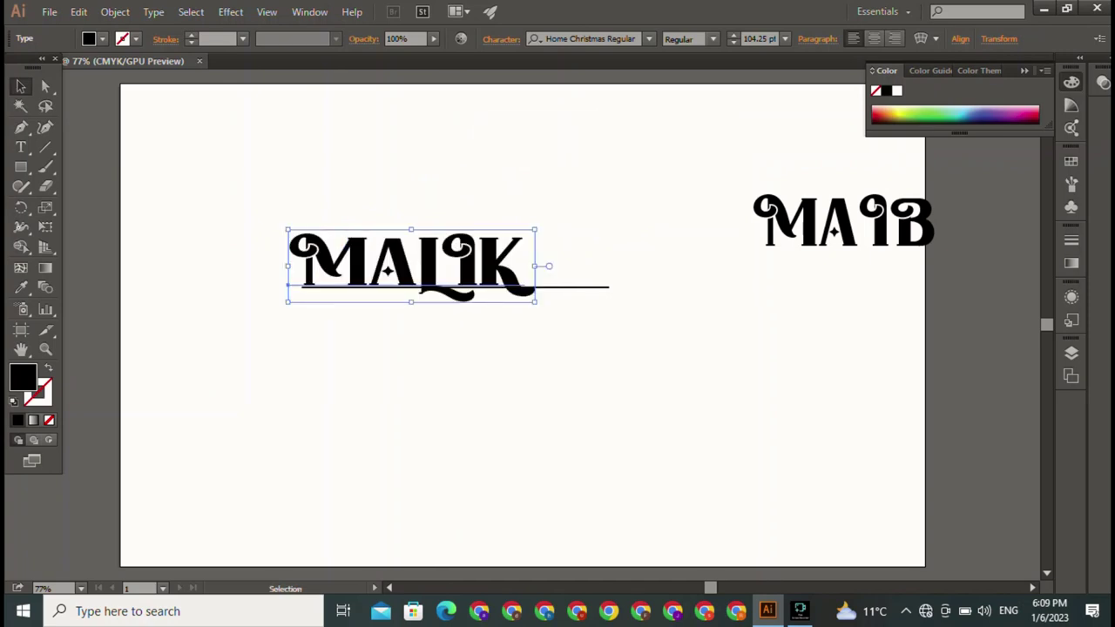
{"action": "key", "text": "ctrl+shift+a"}
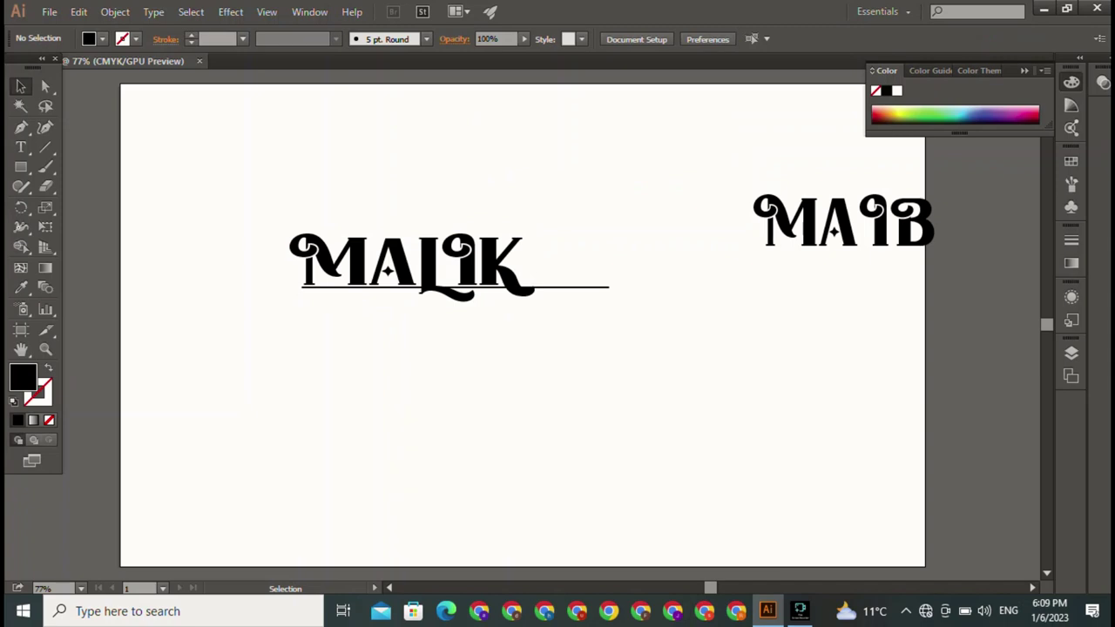
- Shrink MAIB to 50.5 pt and place it below the line's right end
{"action": "mouse_move", "coordinate": [752, 243]}
{"action": "left_mouse_down"}
{"action": "mouse_move", "coordinate": [292, 377]}
{"action": "mouse_move", "coordinate": [471, 380]}
{"action": "left_mouse_up"}
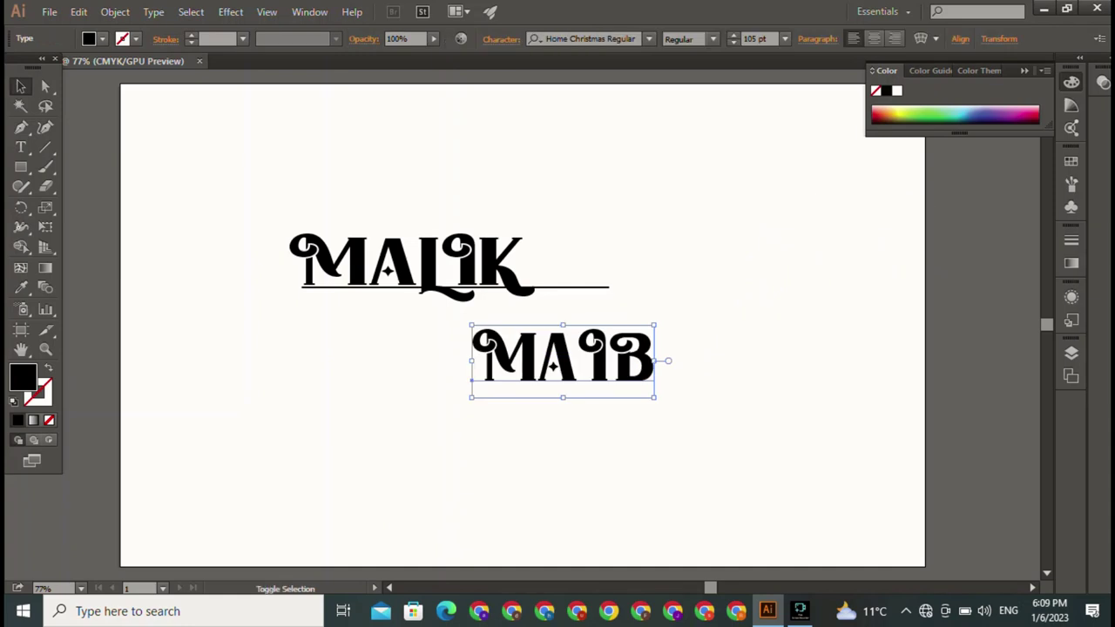
{"action": "left_click_drag", "start_coordinate": [653, 382], "coordinate": [561, 359]}
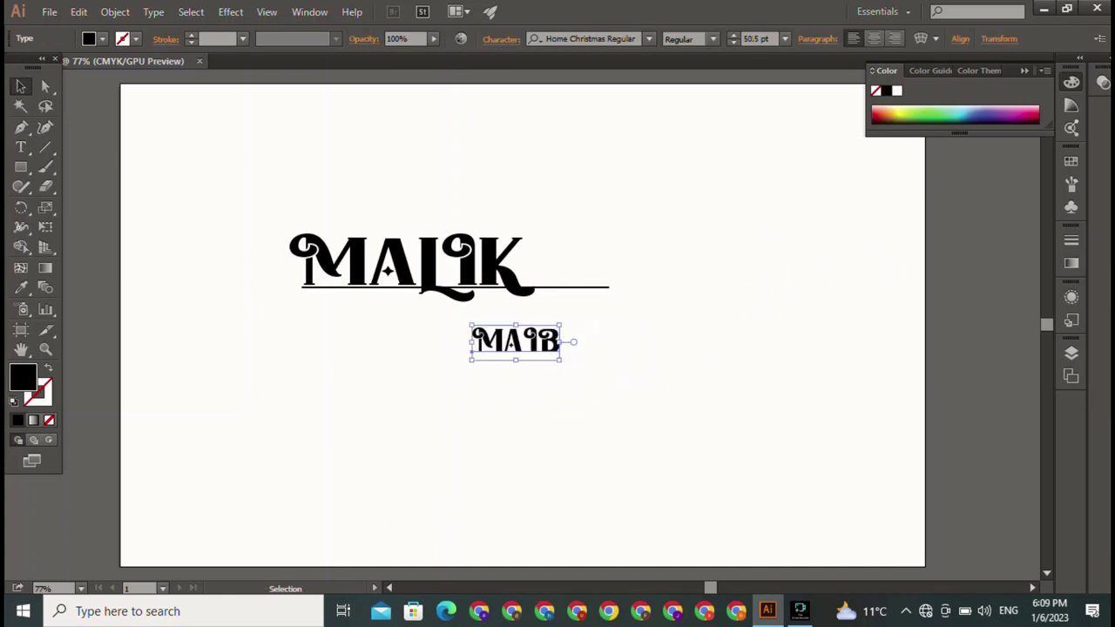
{"action": "left_click_drag", "start_coordinate": [514, 340], "coordinate": [578, 309]}
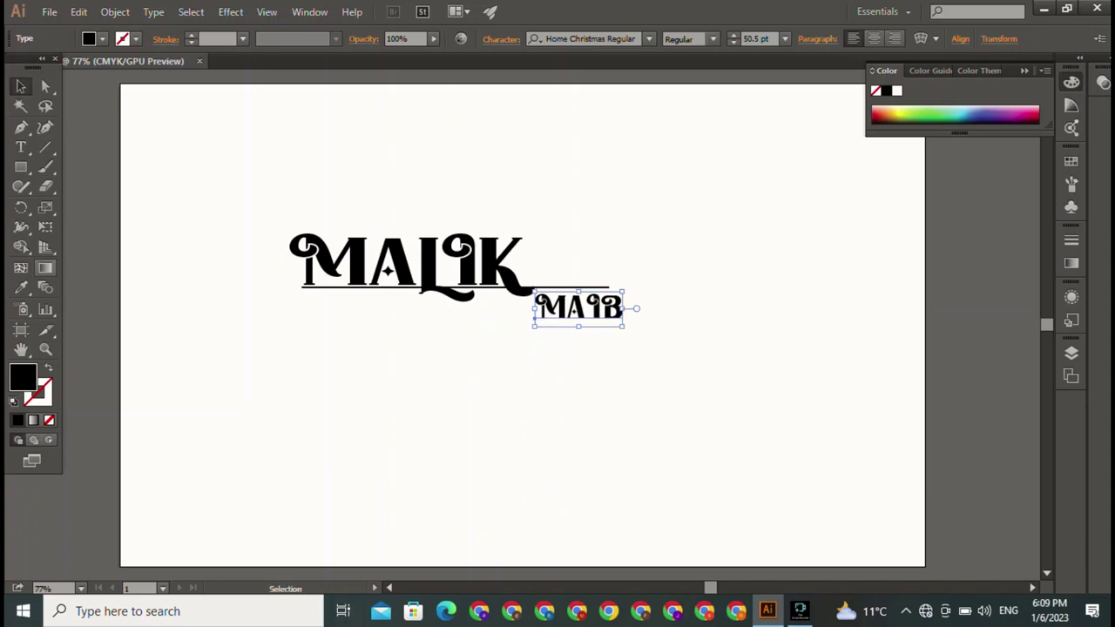
{"action": "key", "text": "ctrl+shift+a"}
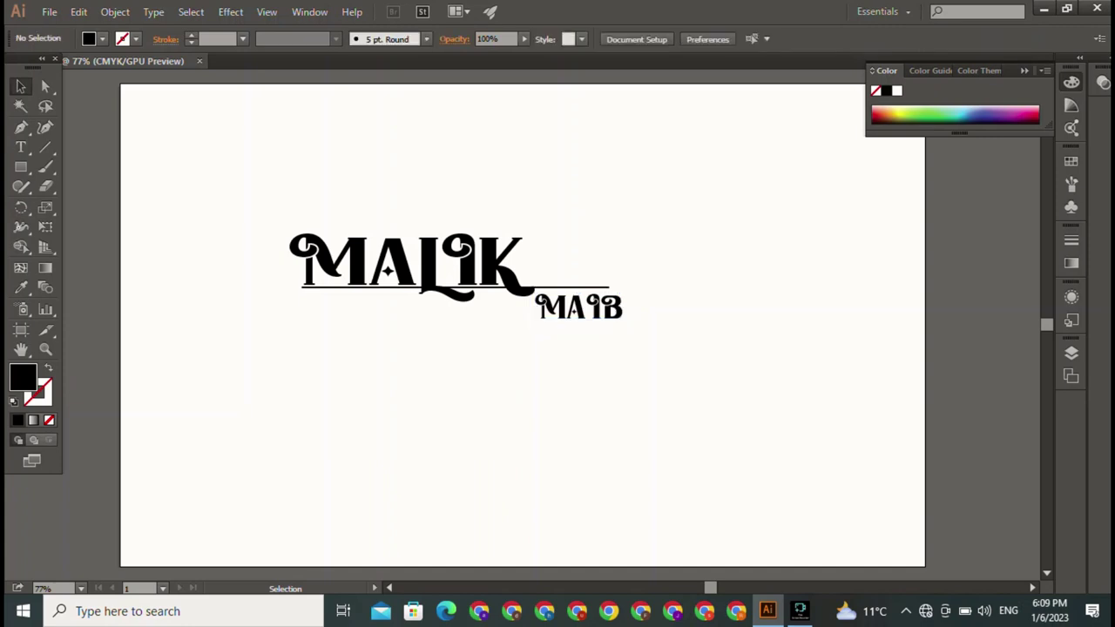
{"action": "left_click", "coordinate": [578, 307]}
- Shrink MALIK to under half its size and set it above the line
{"action": "key", "text": "ctrl+shift+a"}
{"action": "mouse_move", "coordinate": [229, 202]}
{"action": "left_mouse_down"}
{"action": "mouse_move", "coordinate": [348, 270]}
{"action": "mouse_move", "coordinate": [295, 425]}
{"action": "left_mouse_up"}
{"action": "left_click", "coordinate": [578, 307]}
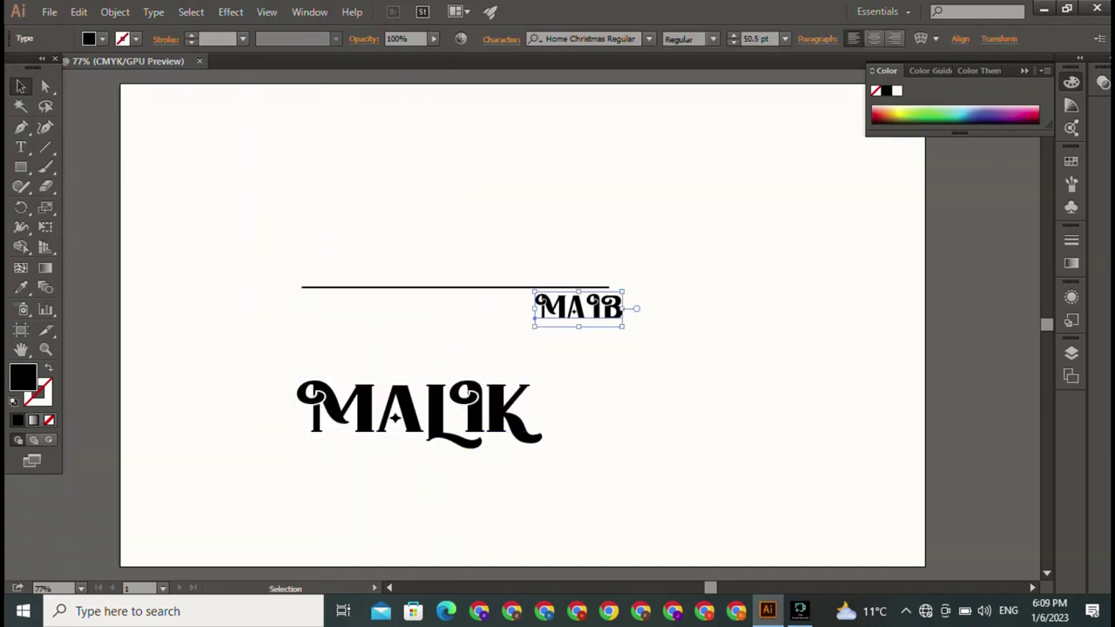
{"action": "mouse_move", "coordinate": [418, 409]}
{"action": "left_mouse_down"}
{"action": "mouse_move", "coordinate": [414, 325]}
{"action": "mouse_move", "coordinate": [422, 341]}
{"action": "left_mouse_up"}
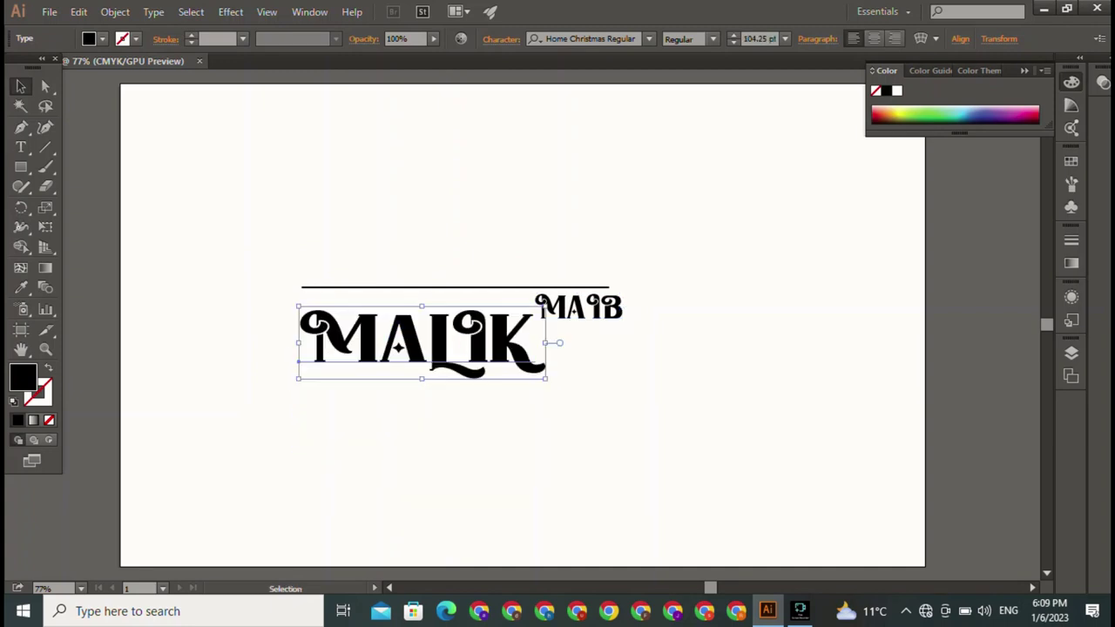
{"action": "key", "text": "shift"}
{"action": "mouse_move", "coordinate": [545, 378]}
{"action": "left_mouse_down"}
{"action": "mouse_move", "coordinate": [401, 336]}
{"action": "mouse_move", "coordinate": [348, 277]}
{"action": "left_mouse_up"}
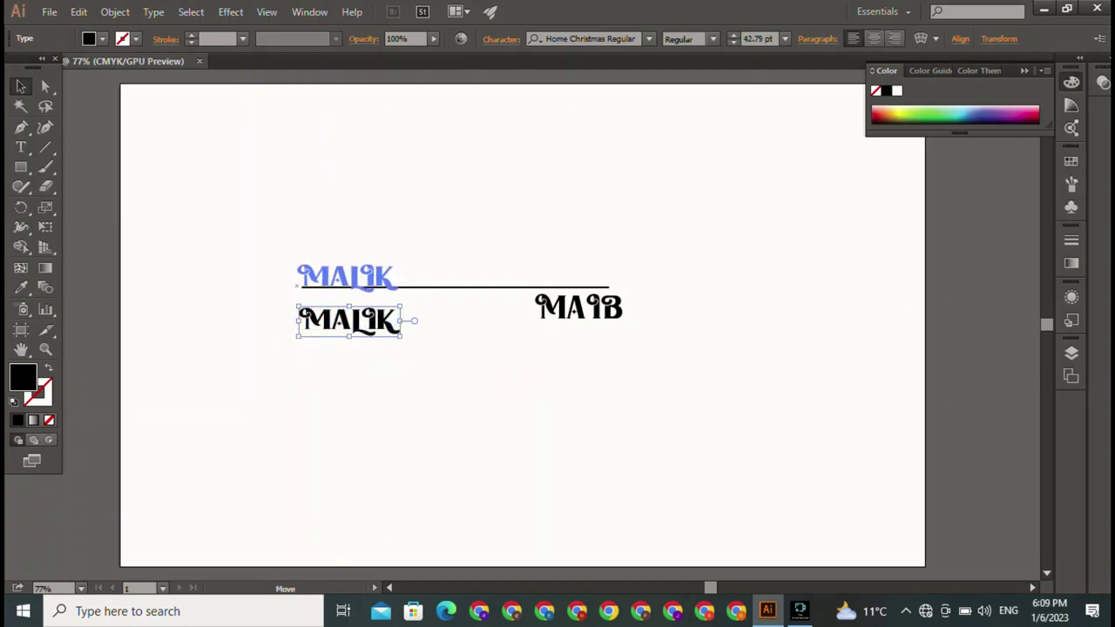
{"action": "left_click", "coordinate": [534, 318]}
- Enlarge MAIB to 144 pt and move it left onto the line
{"action": "left_click", "coordinate": [534, 318], "text": "shift"}
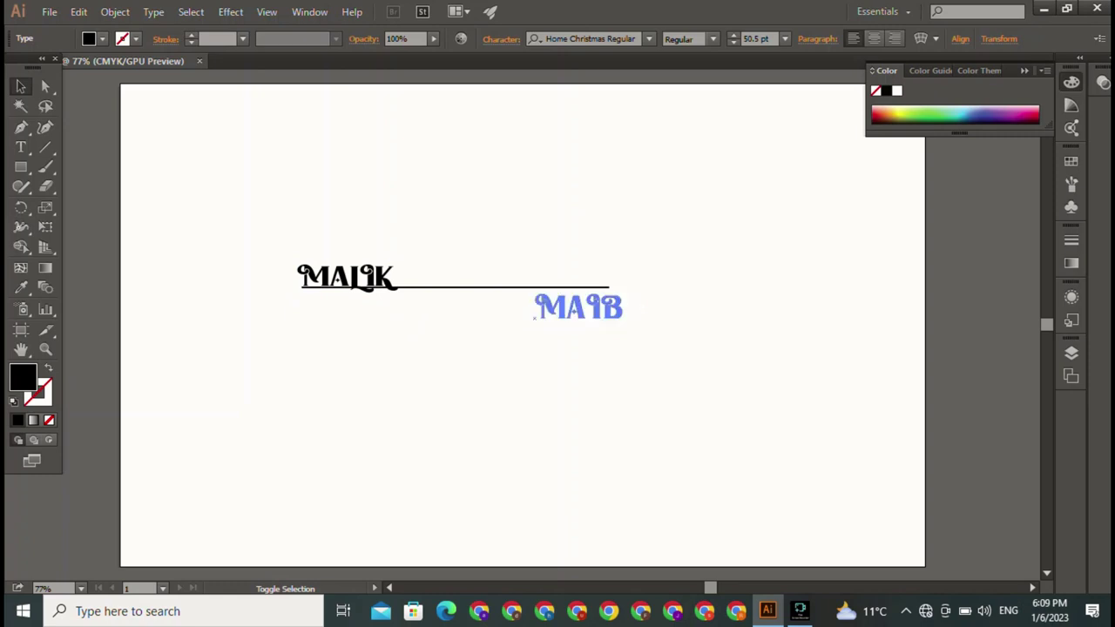
{"action": "left_click_drag", "start_coordinate": [623, 295], "coordinate": [784, 227]}
{"action": "mouse_move", "coordinate": [662, 279]}
{"action": "left_mouse_down"}
{"action": "mouse_move", "coordinate": [514, 272]}
{"action": "mouse_move", "coordinate": [502, 260]}
{"action": "left_mouse_up"}
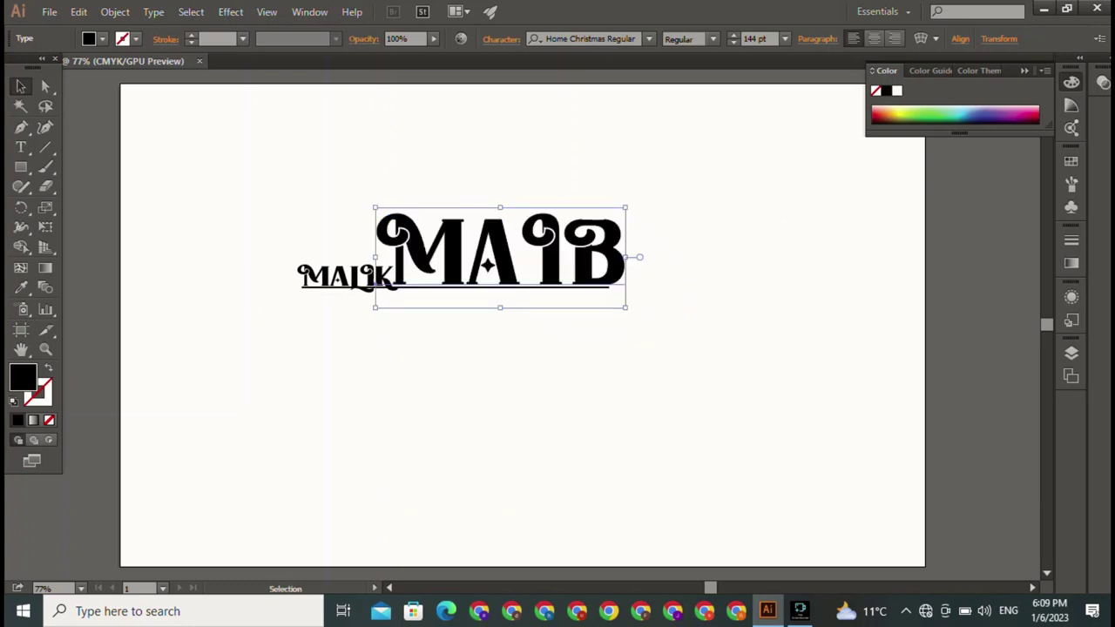
{"action": "key", "text": "ctrl+shift+a"}
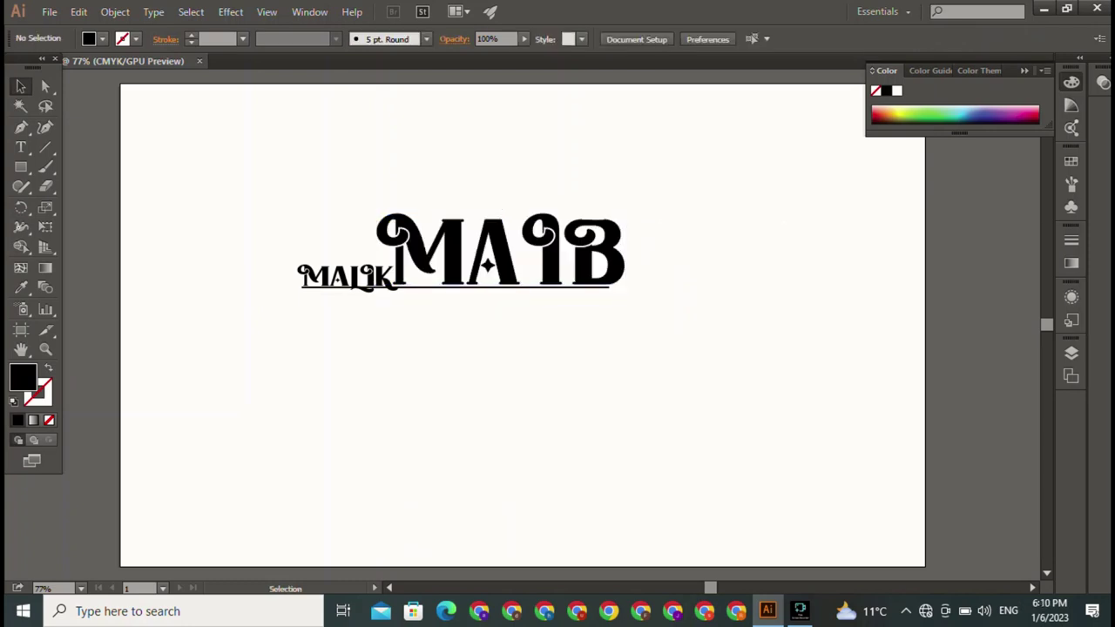
- Centre MAIB on the line and shrink MALIK to 21.65 pt above its left end
{"action": "mouse_move", "coordinate": [349, 277]}
{"action": "left_mouse_down"}
{"action": "mouse_move", "coordinate": [556, 305]}
{"action": "mouse_move", "coordinate": [521, 305]}
{"action": "left_mouse_up"}
{"action": "mouse_move", "coordinate": [500, 250]}
{"action": "left_mouse_down"}
{"action": "mouse_move", "coordinate": [428, 193]}
{"action": "mouse_move", "coordinate": [887, 478]}
{"action": "left_mouse_up"}
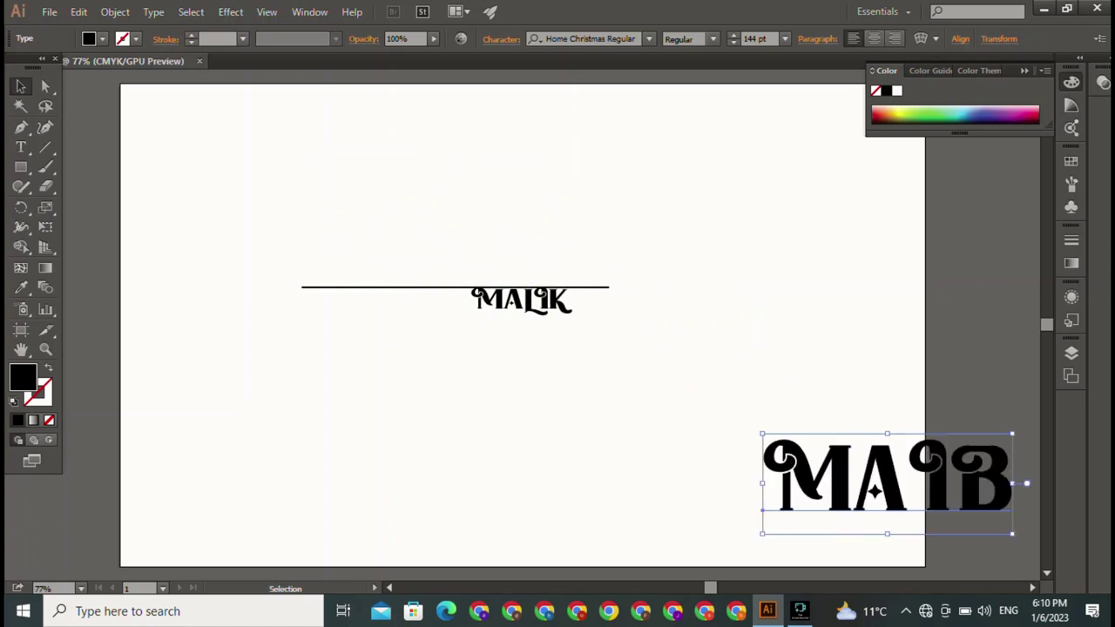
{"action": "left_click_drag", "start_coordinate": [521, 301], "coordinate": [327, 196]}
{"action": "left_click_drag", "start_coordinate": [887, 479], "coordinate": [486, 245]}
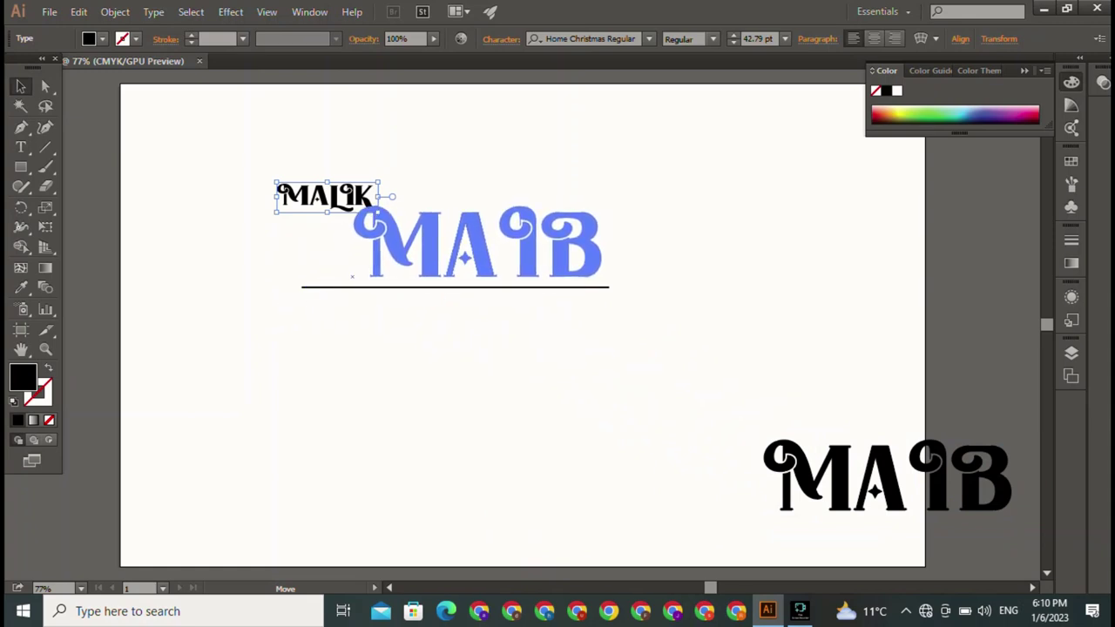
{"action": "left_click_drag", "start_coordinate": [485, 244], "coordinate": [456, 252]}
{"action": "left_click", "coordinate": [324, 195]}
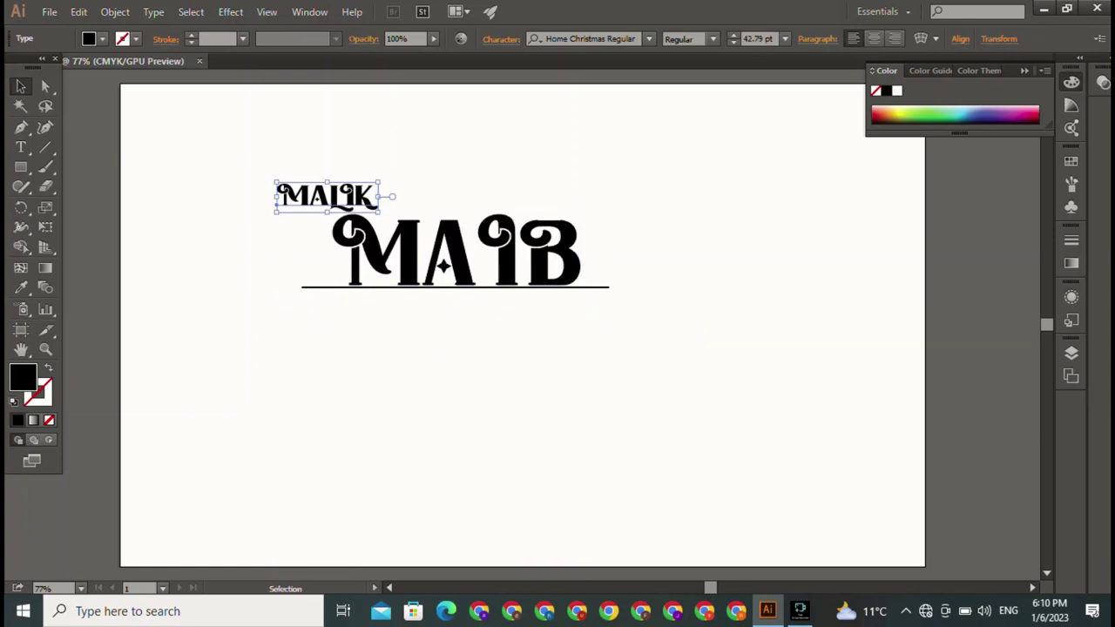
{"action": "mouse_move", "coordinate": [378, 182]}
{"action": "left_mouse_down"}
{"action": "mouse_move", "coordinate": [329, 196]}
{"action": "mouse_move", "coordinate": [352, 204]}
{"action": "mouse_move", "coordinate": [307, 209]}
{"action": "mouse_move", "coordinate": [320, 213]}
{"action": "left_mouse_up"}
{"action": "key", "text": "ctrl+shift+a"}
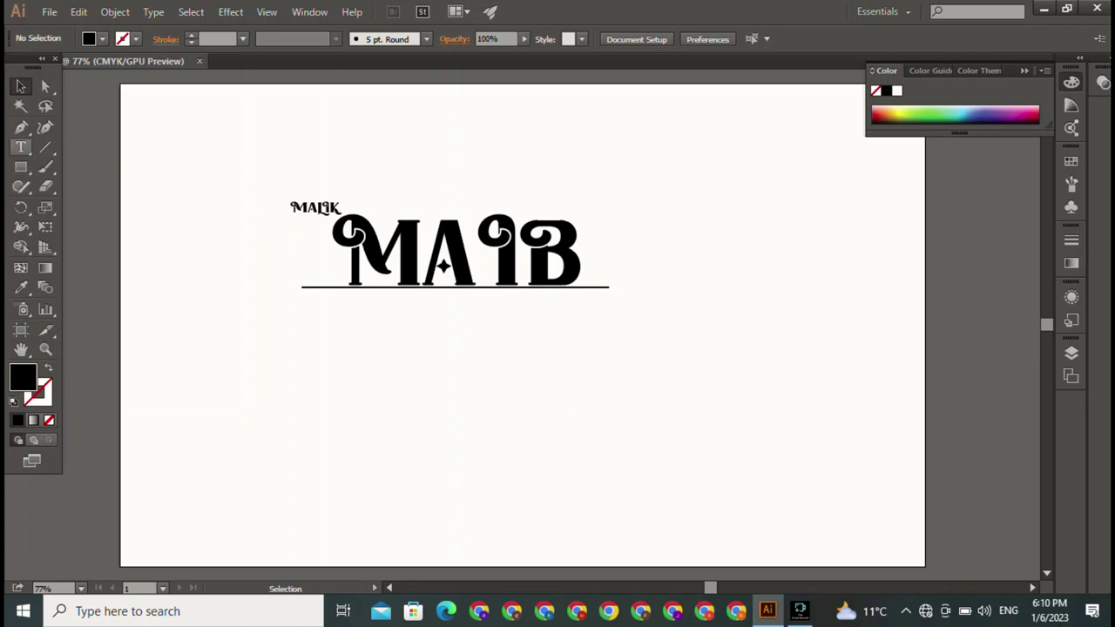
- Draw a black square right of the logo and rotate it 45° into a diamond
{"action": "left_click", "coordinate": [20, 166]}
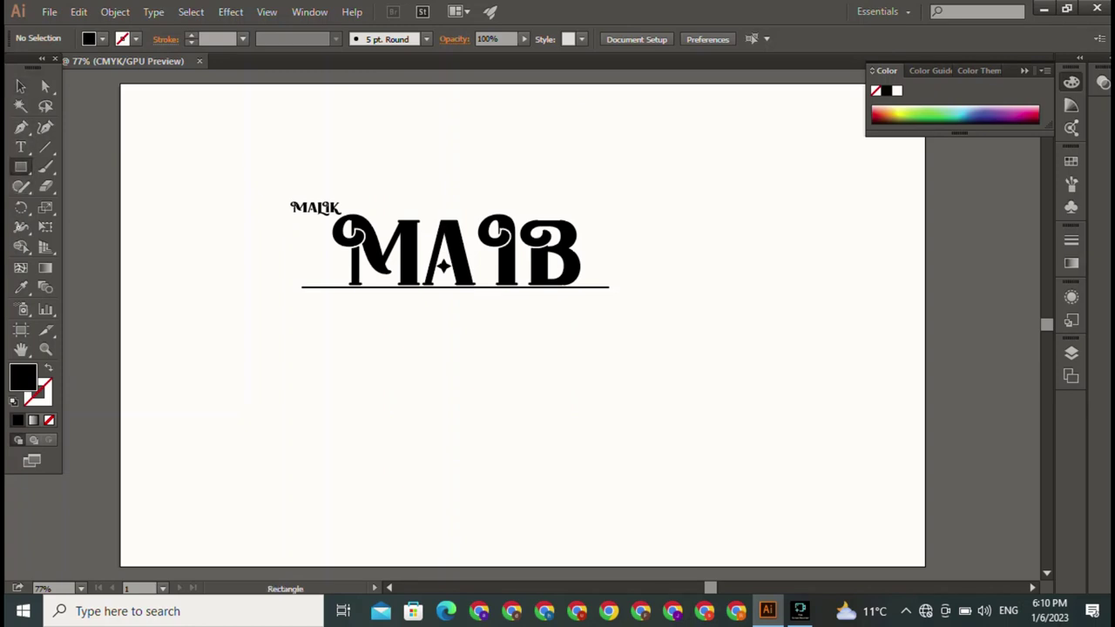
{"action": "left_click_drag", "start_coordinate": [683, 198], "coordinate": [861, 377]}
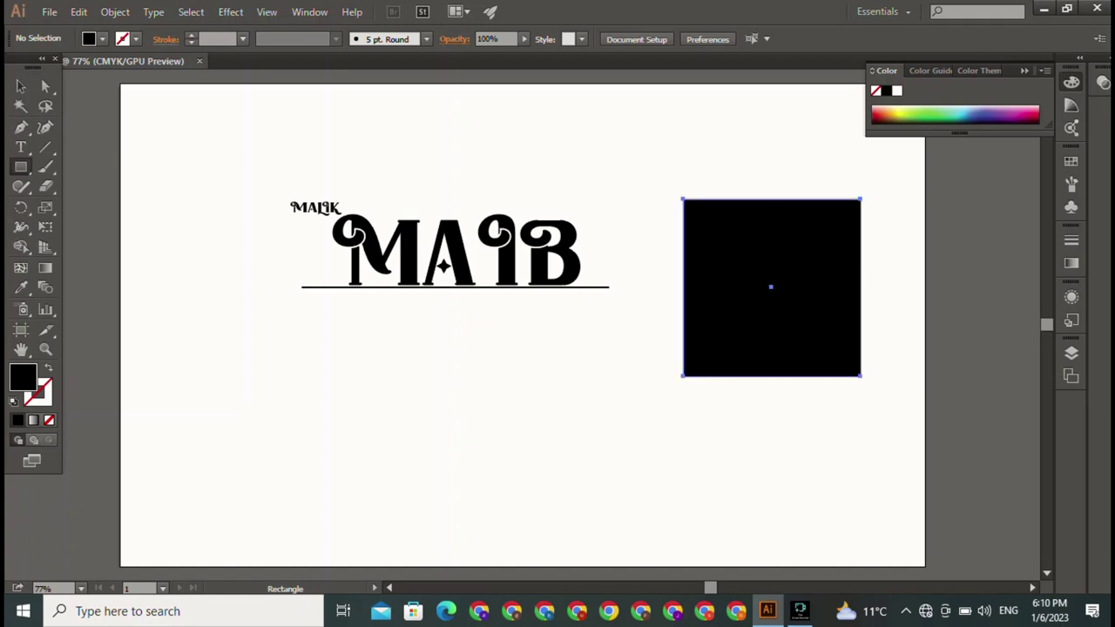
{"action": "key", "text": "v"}
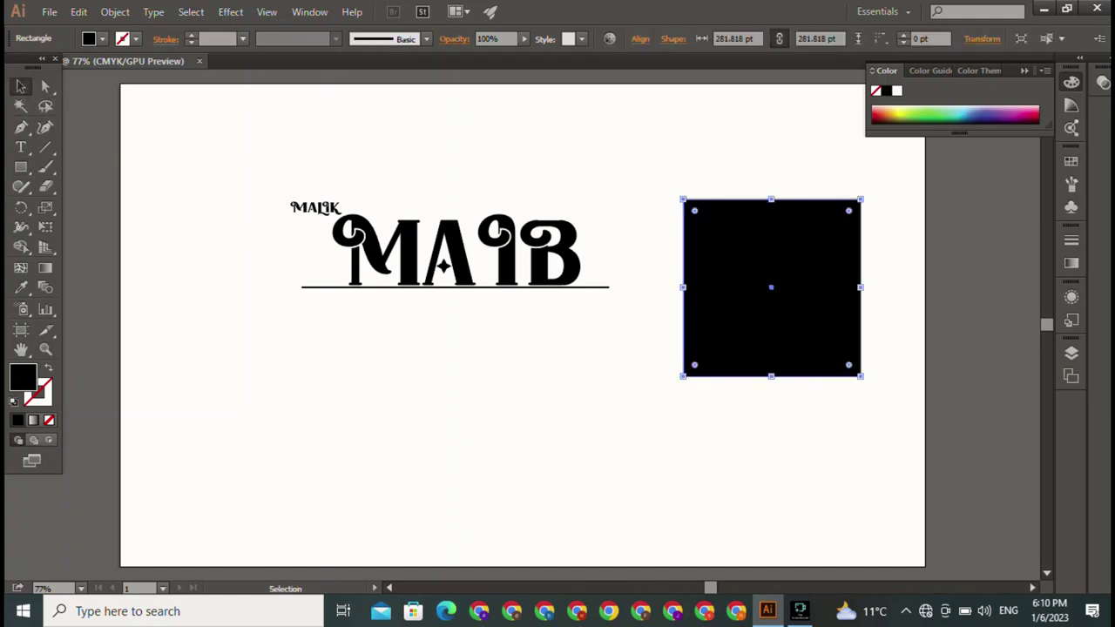
{"action": "key", "text": "shift"}
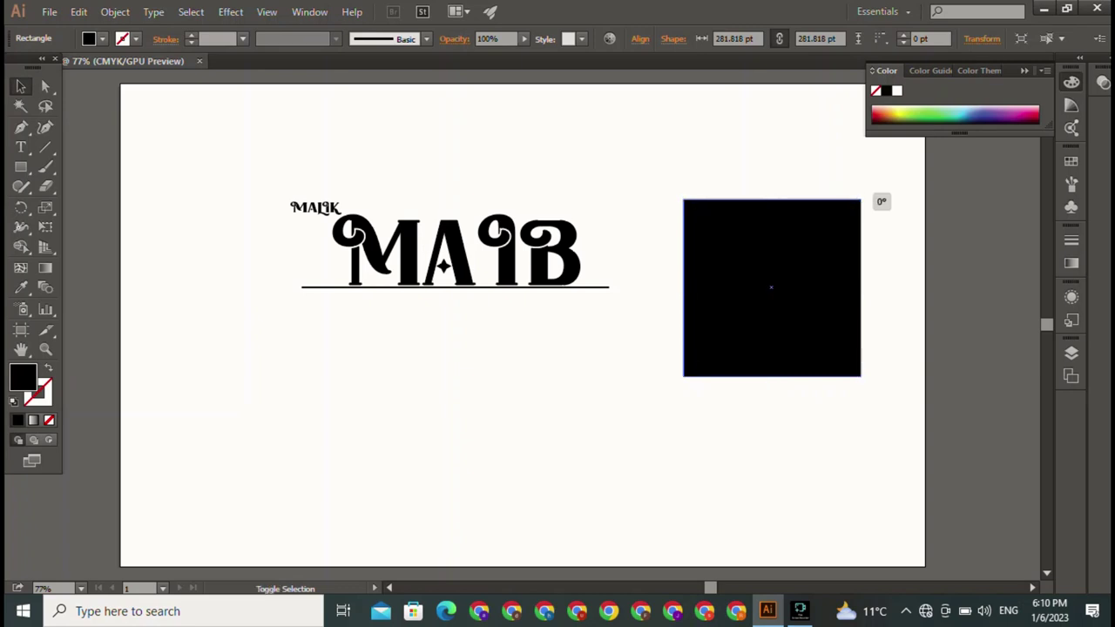
{"action": "left_click_drag", "start_coordinate": [882, 204], "coordinate": [773, 159]}
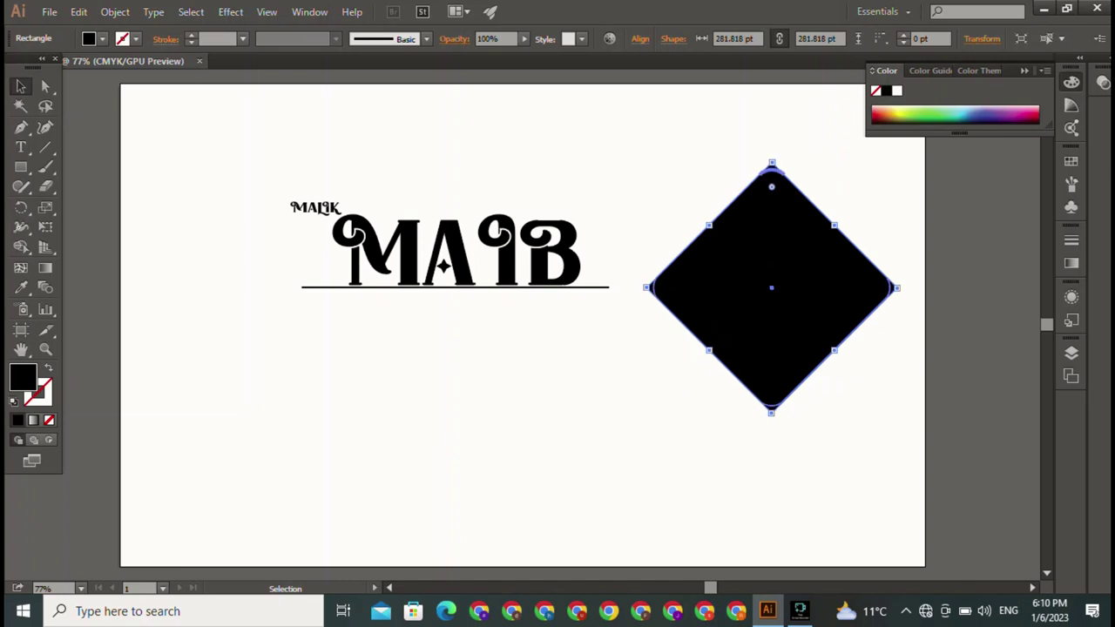
- Round the diamond's corners to 27.5 pt and add a sharp-cornered copy lower left
{"action": "left_click_drag", "start_coordinate": [771, 179], "coordinate": [771, 186]}
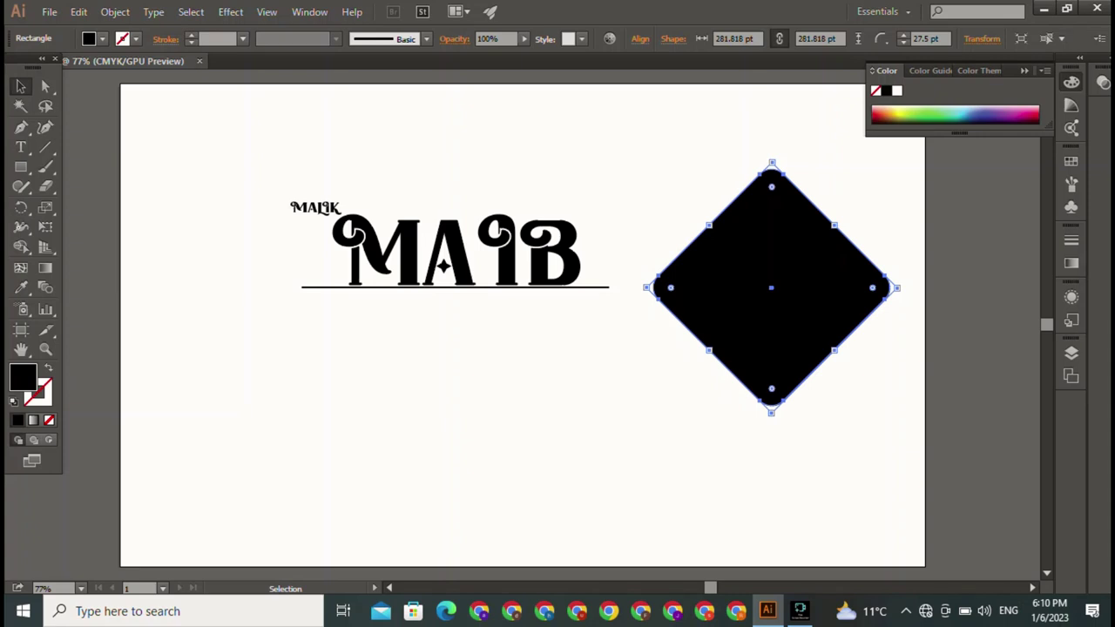
{"action": "left_click_drag", "start_coordinate": [771, 287], "coordinate": [627, 434], "text": "alt"}
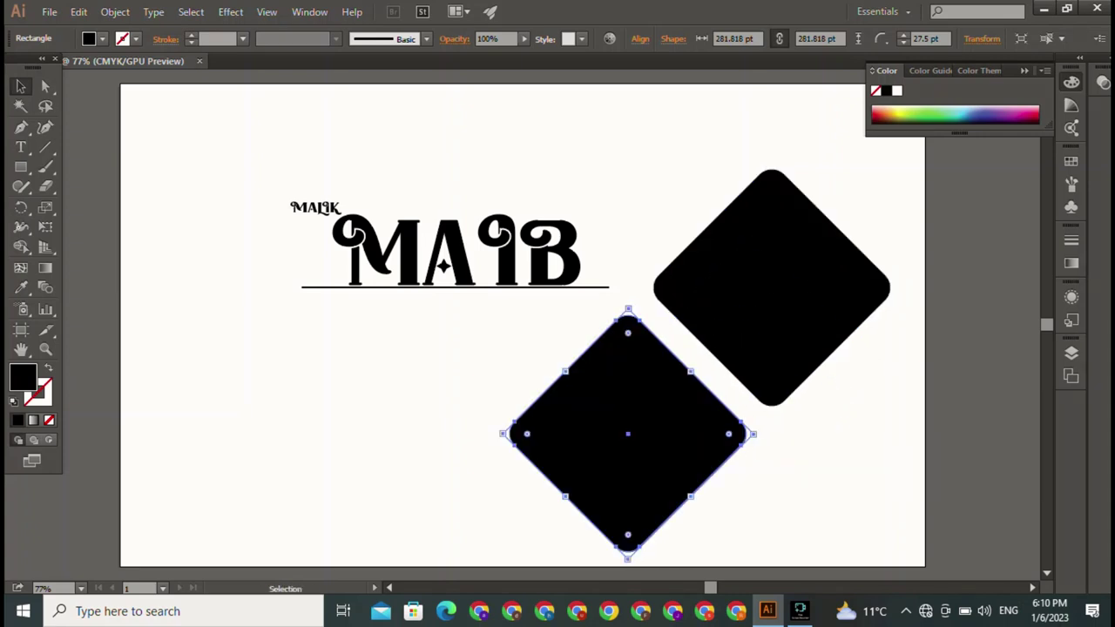
{"action": "left_click_drag", "start_coordinate": [627, 332], "coordinate": [627, 315]}
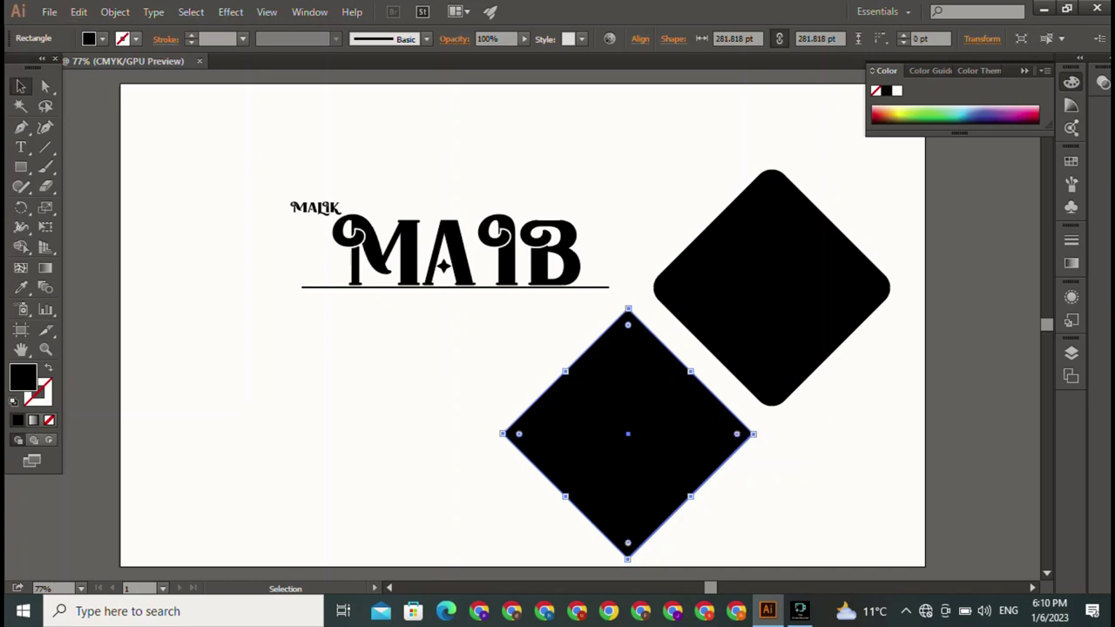
- Give the lower diamond a black 3 pt outline with no fill
{"action": "left_click", "coordinate": [136, 38]}
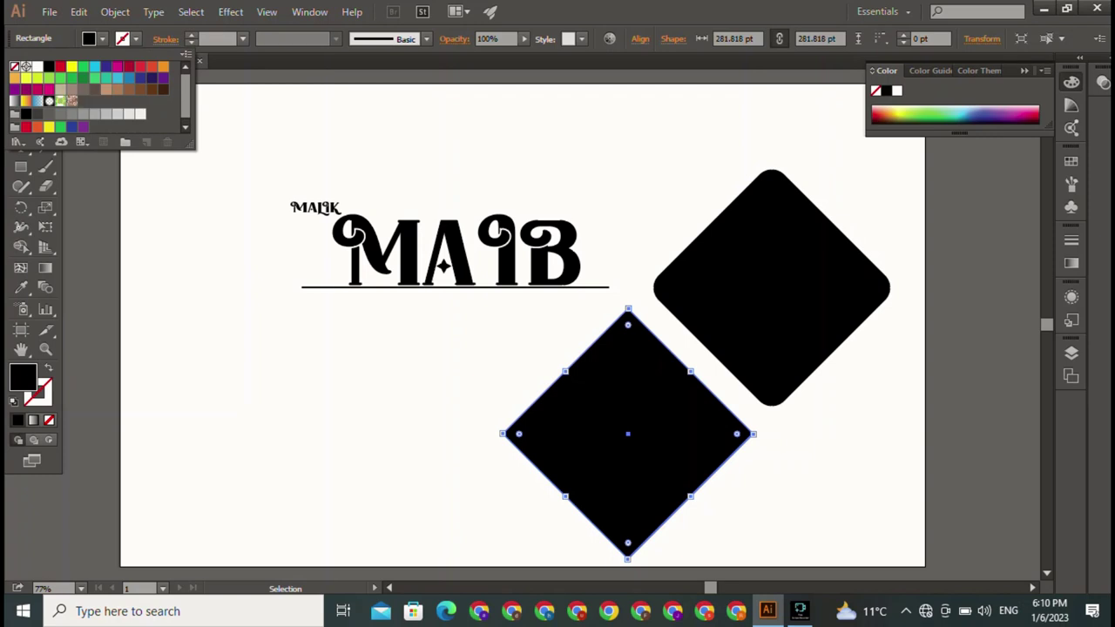
{"action": "left_click", "coordinate": [49, 66]}
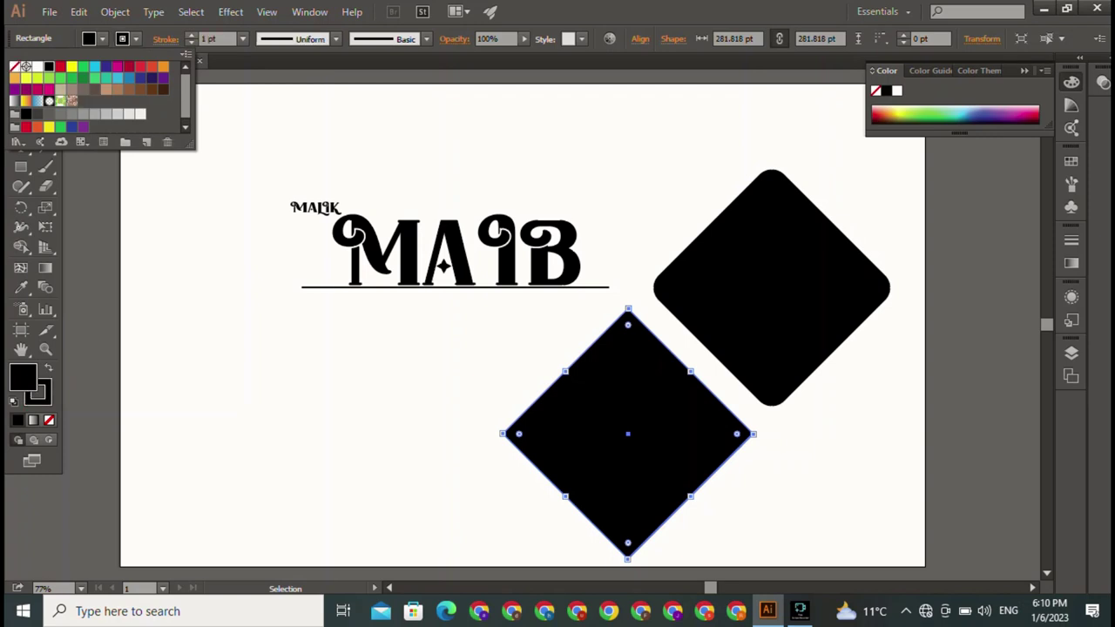
{"action": "left_click", "coordinate": [103, 39]}
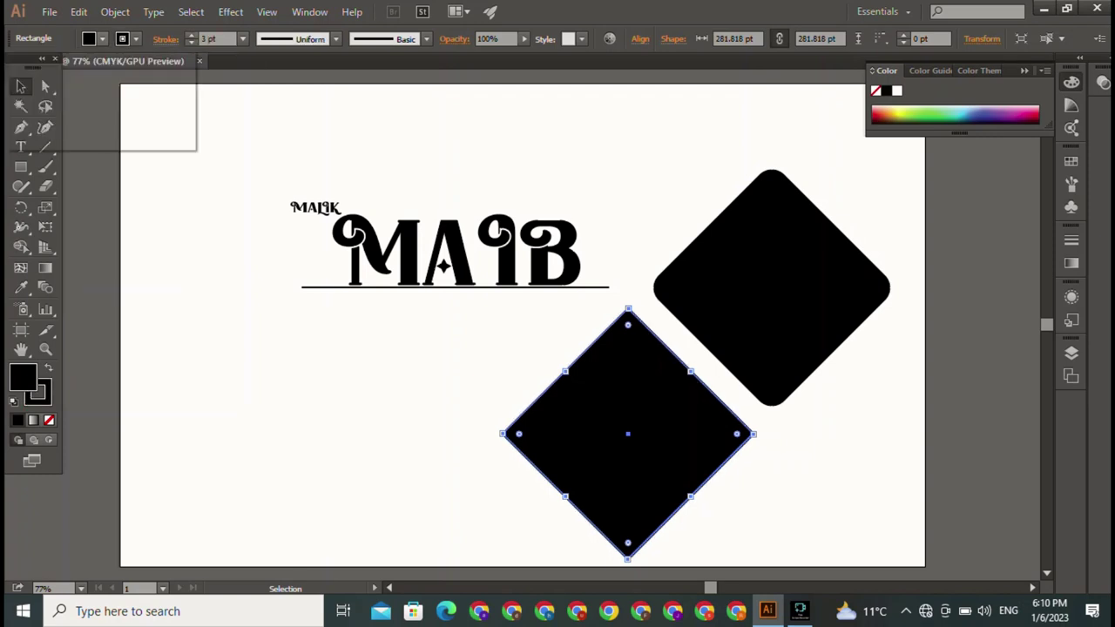
{"action": "left_click", "coordinate": [14, 67]}
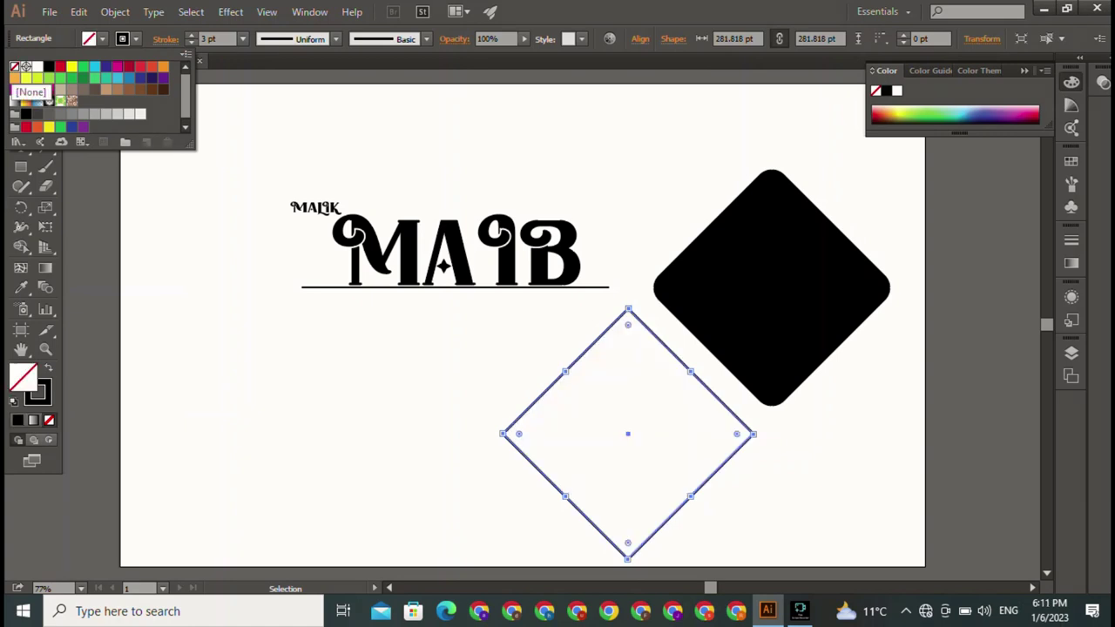
{"action": "key", "text": "Escape"}
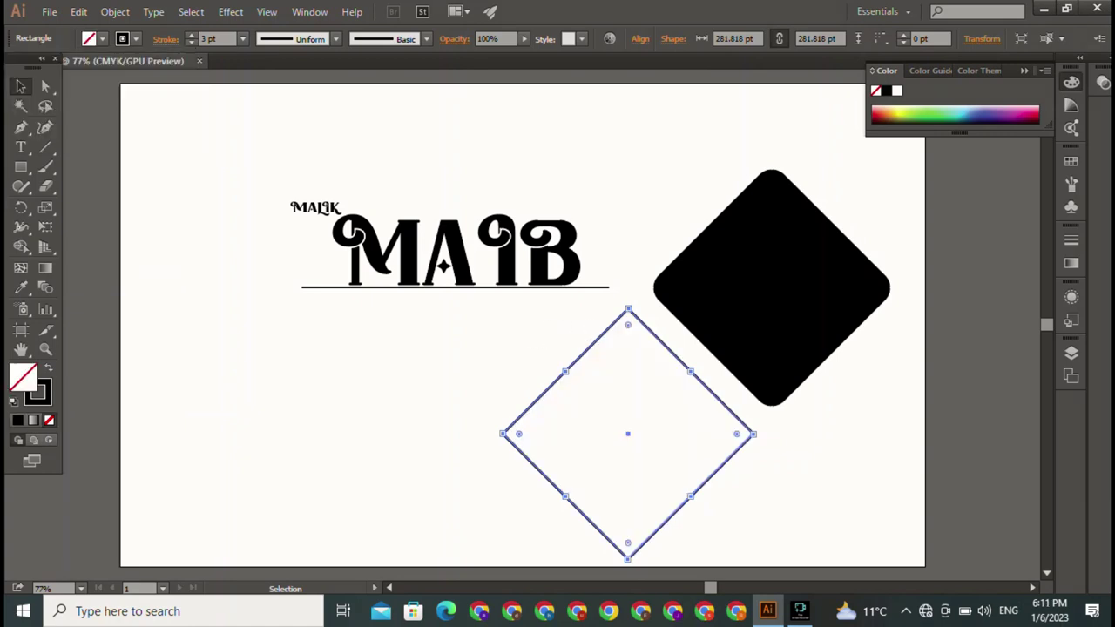
{"action": "left_click", "coordinate": [444, 261]}
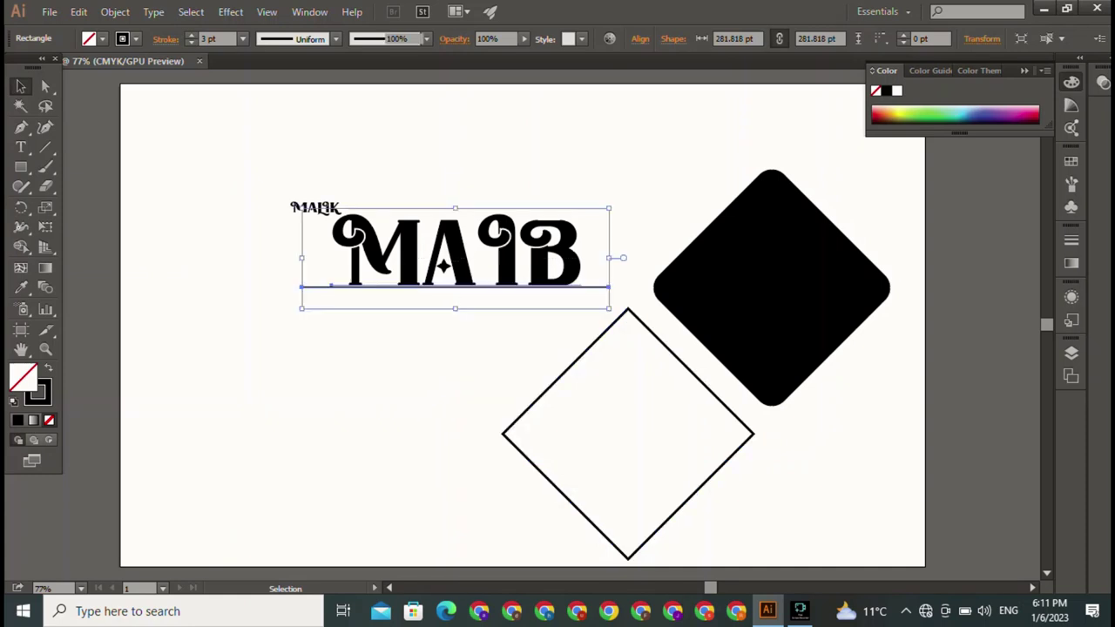
{"action": "left_click", "coordinate": [392, 419]}
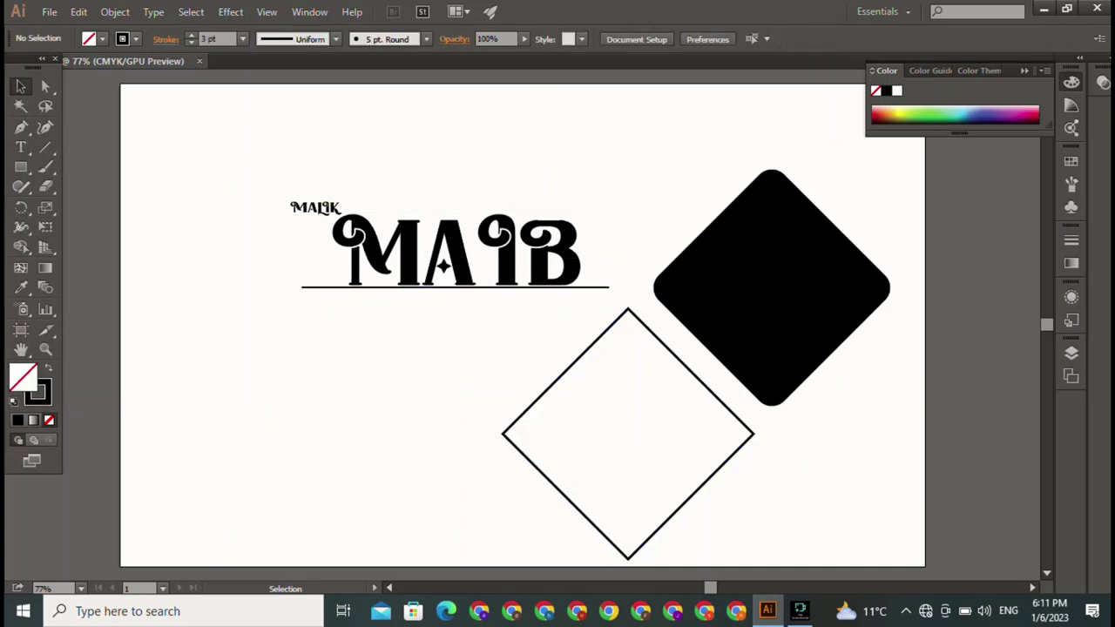
- Shrink the outline diamond to about 129 pt above MAIB; move MALIK below the line's right end
{"action": "mouse_move", "coordinate": [753, 433]}
{"action": "left_mouse_down"}
{"action": "mouse_move", "coordinate": [467, 234]}
{"action": "mouse_move", "coordinate": [444, 267]}
{"action": "left_mouse_up"}
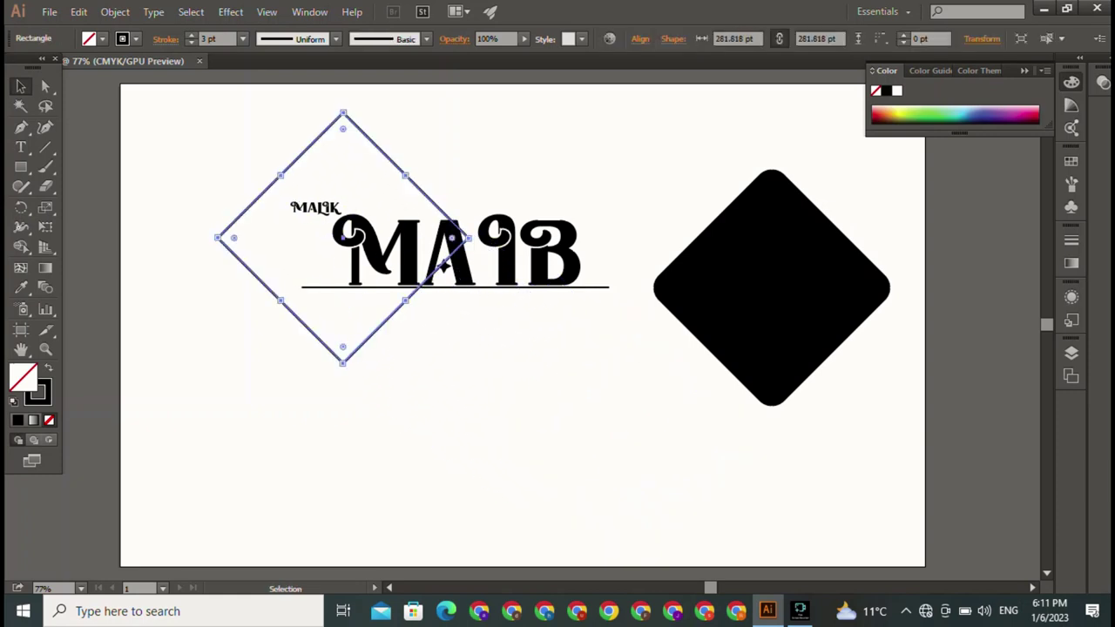
{"action": "key", "text": "shift"}
{"action": "mouse_move", "coordinate": [344, 361]}
{"action": "left_mouse_down"}
{"action": "mouse_move", "coordinate": [343, 225]}
{"action": "mouse_move", "coordinate": [398, 209]}
{"action": "left_mouse_up"}
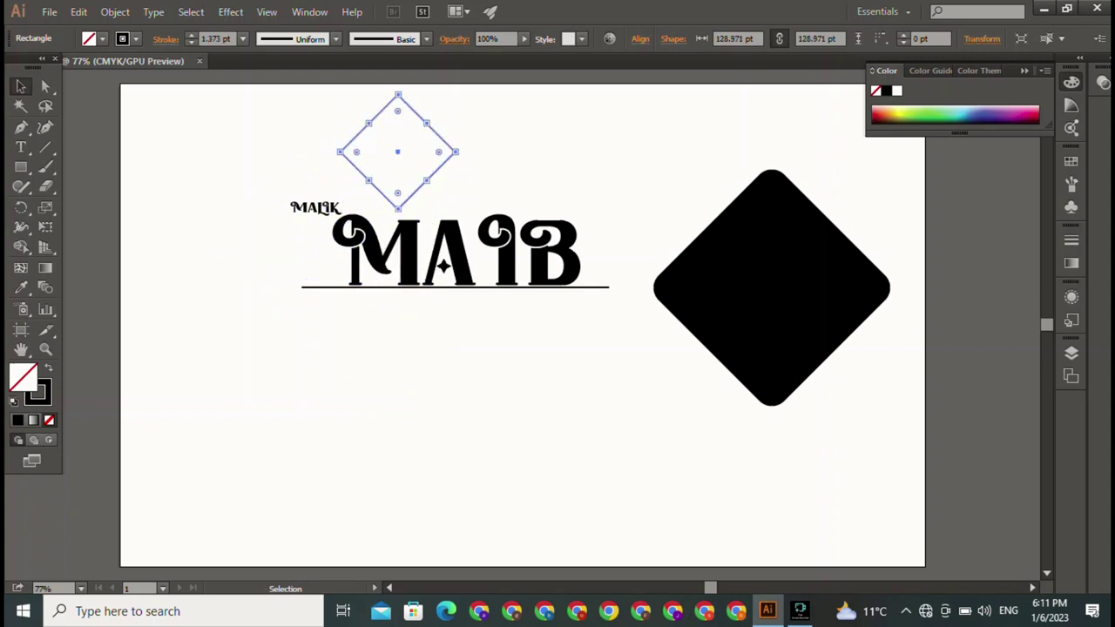
{"action": "left_click_drag", "start_coordinate": [316, 208], "coordinate": [586, 297]}
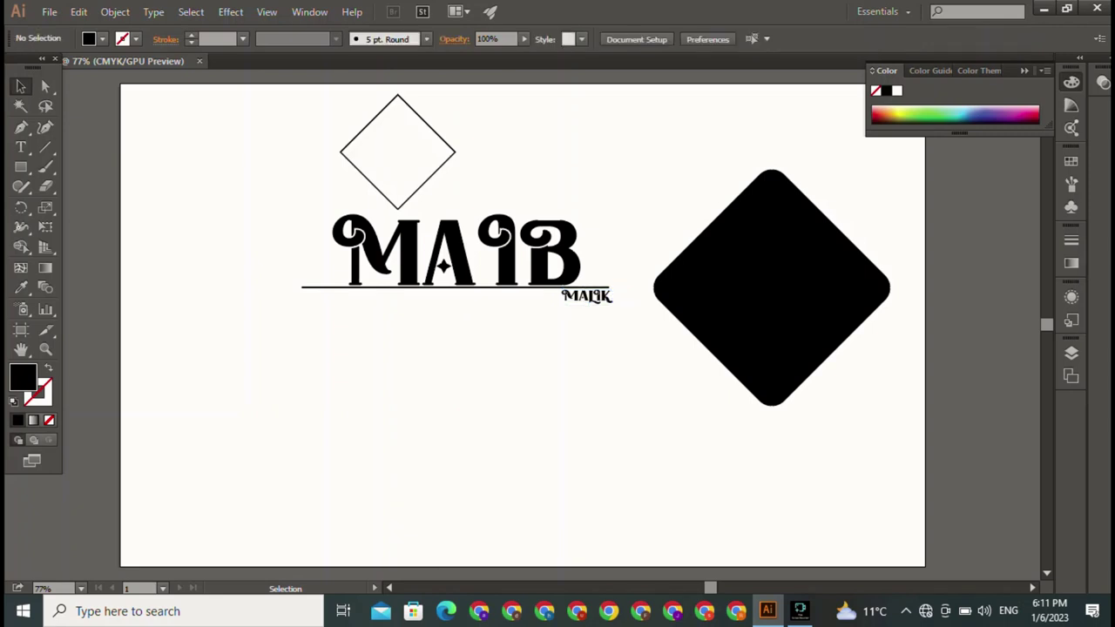
- Sharpen the solid diamond's corners, shrink it to about 159 pt, then delete it
{"action": "left_click", "coordinate": [771, 288]}
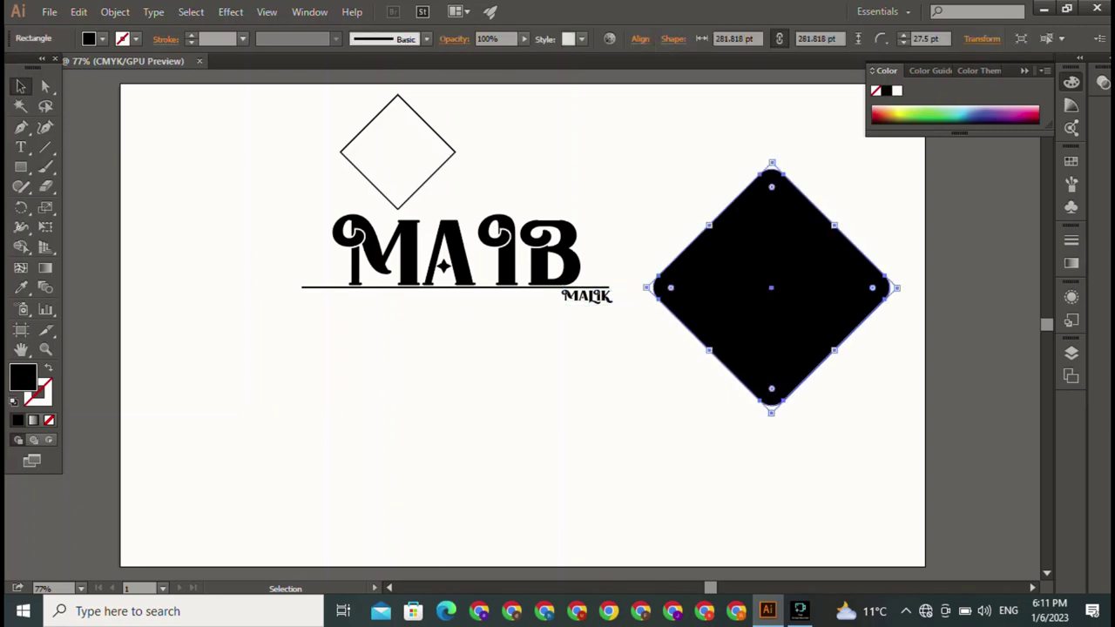
{"action": "left_click_drag", "start_coordinate": [872, 288], "coordinate": [882, 287]}
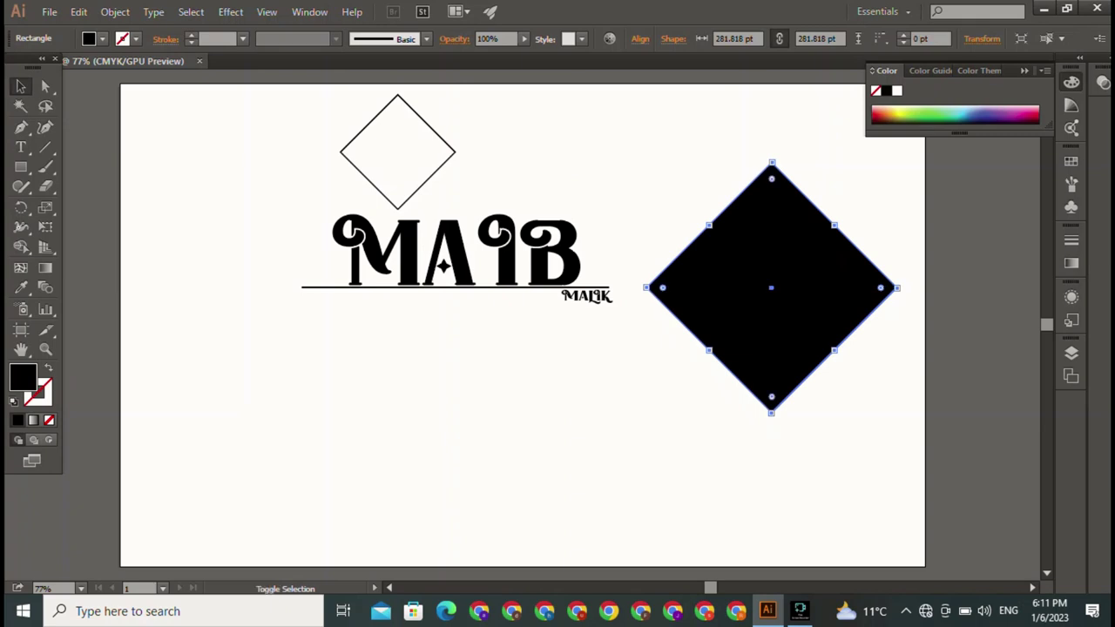
{"action": "left_click_drag", "start_coordinate": [771, 413], "coordinate": [771, 304]}
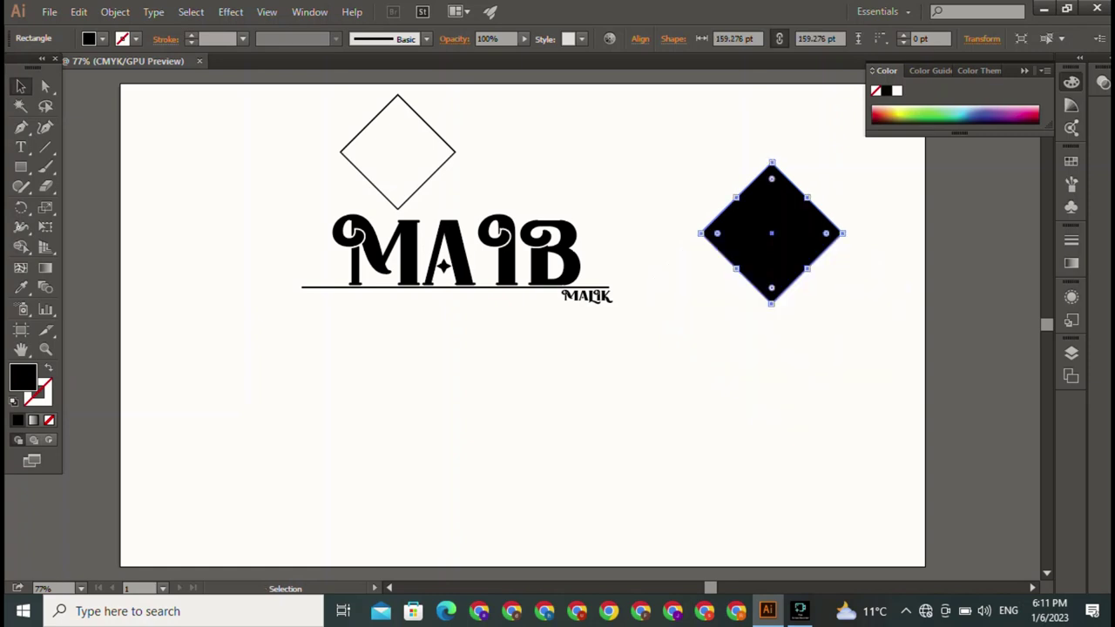
{"action": "mouse_move", "coordinate": [771, 232]}
{"action": "left_mouse_down"}
{"action": "mouse_move", "coordinate": [464, 157]}
{"action": "mouse_move", "coordinate": [564, 146]}
{"action": "left_mouse_up"}
{"action": "key", "text": "Delete"}
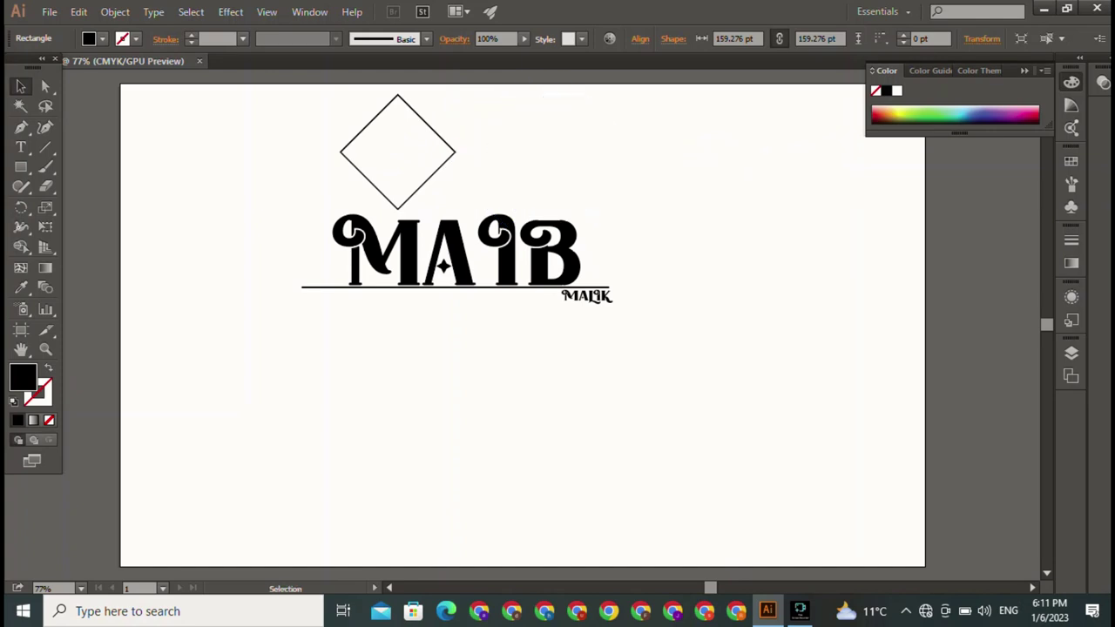
- Duplicate the outline diamond to its right so the two copies overlap side by side
{"action": "left_click", "coordinate": [368, 123]}
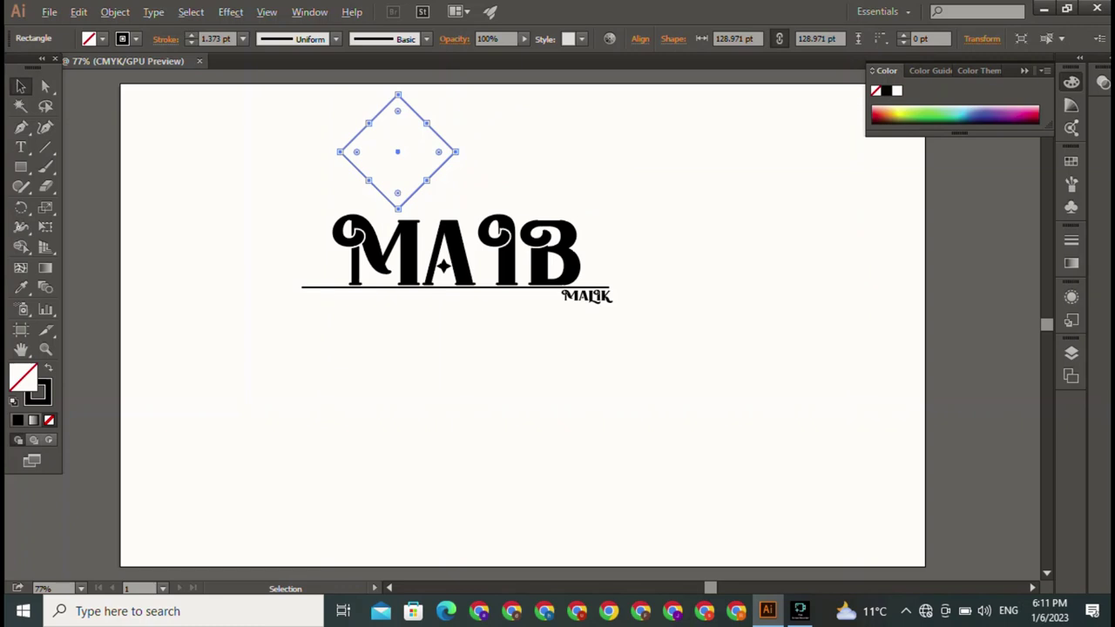
{"action": "mouse_move", "coordinate": [369, 123]}
{"action": "left_mouse_down"}
{"action": "mouse_move", "coordinate": [449, 130]}
{"action": "mouse_move", "coordinate": [444, 122]}
{"action": "left_mouse_up"}
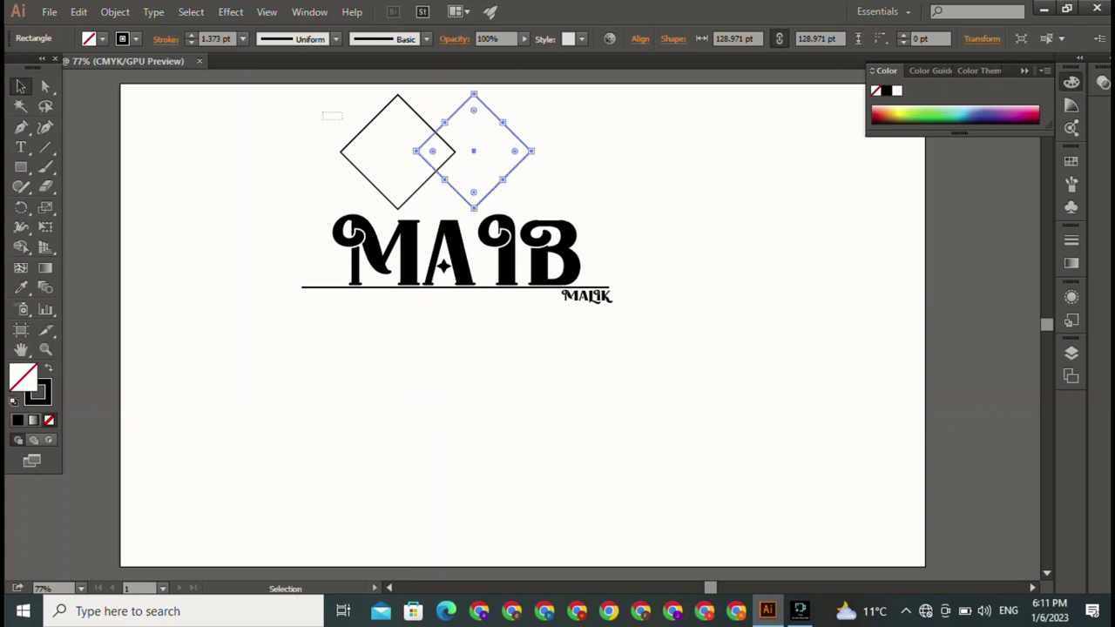
{"action": "left_click_drag", "start_coordinate": [322, 111], "coordinate": [458, 174]}
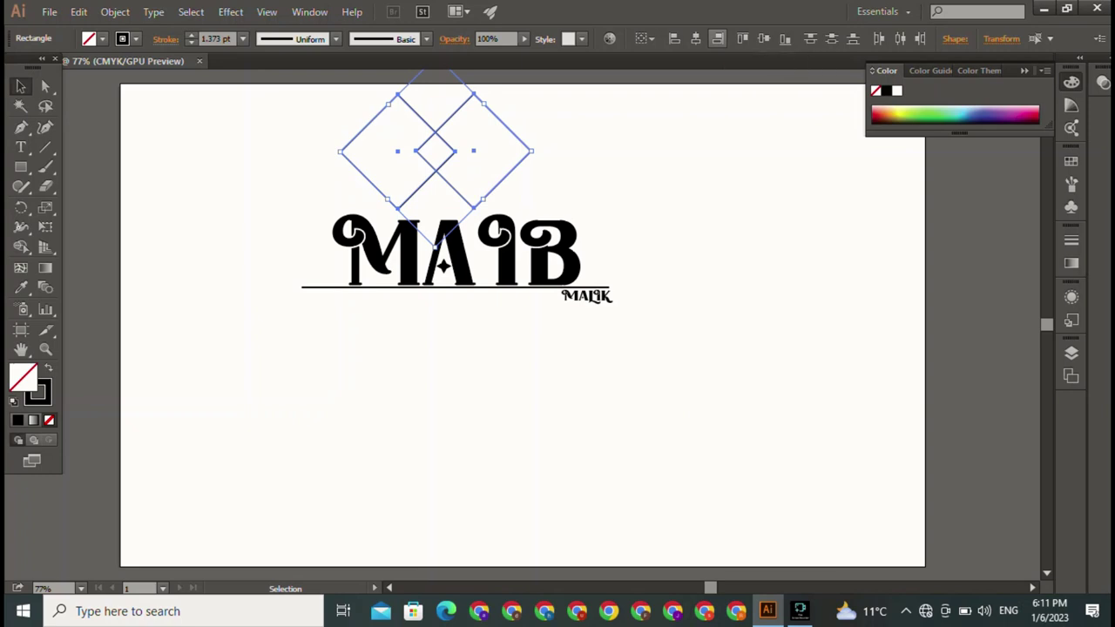
{"action": "left_click", "coordinate": [717, 39]}
{"action": "key", "text": "ctrl+z"}
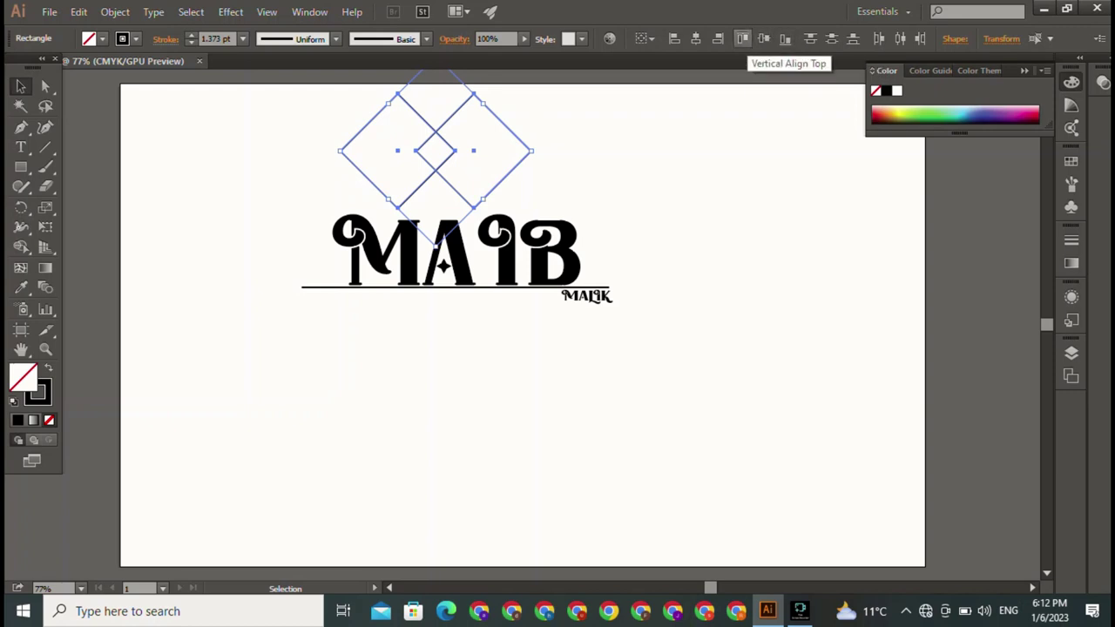
{"action": "key", "text": "ctrl+shift+a"}
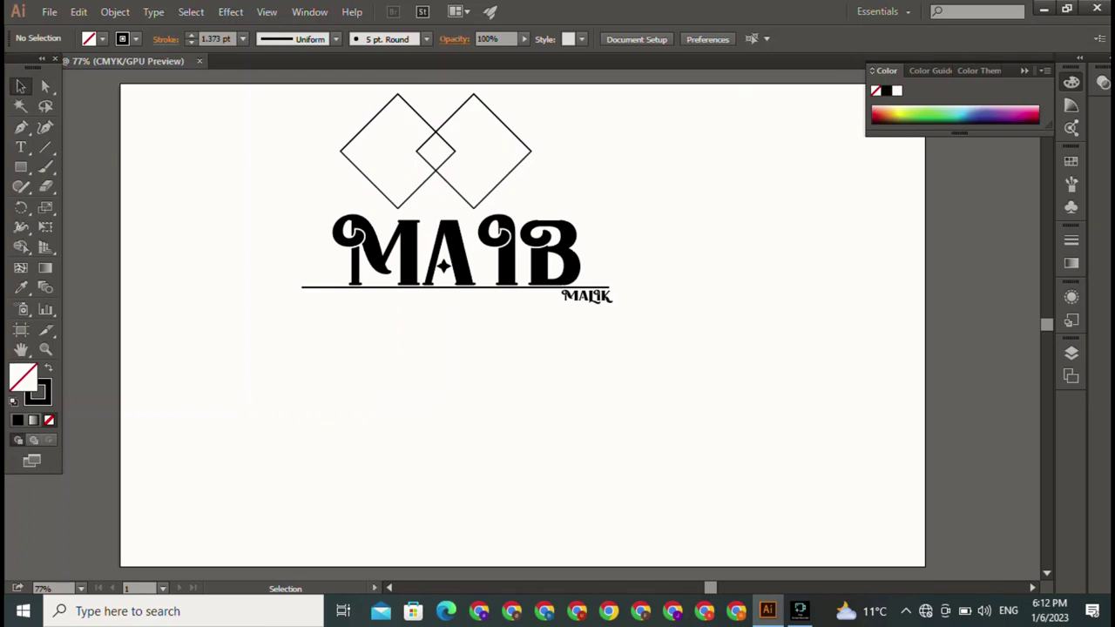
- Move the whole logo to the centre of the artboard
{"action": "left_click_drag", "start_coordinate": [282, 94], "coordinate": [422, 180]}
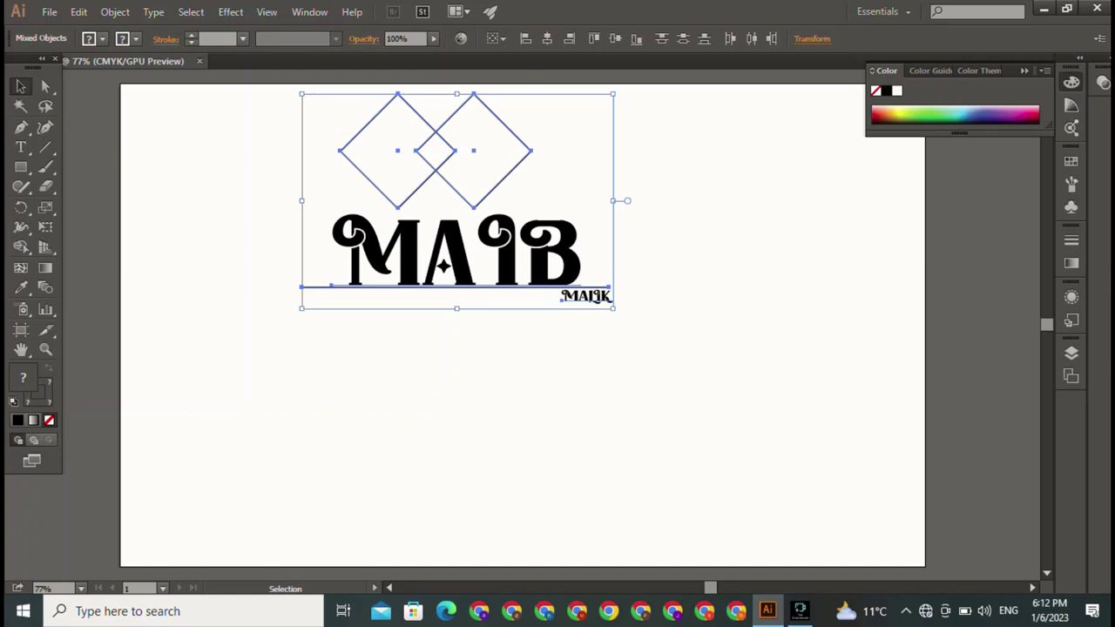
{"action": "mouse_move", "coordinate": [555, 255]}
{"action": "left_mouse_down"}
{"action": "mouse_move", "coordinate": [592, 300]}
{"action": "mouse_move", "coordinate": [605, 366]}
{"action": "left_mouse_up"}
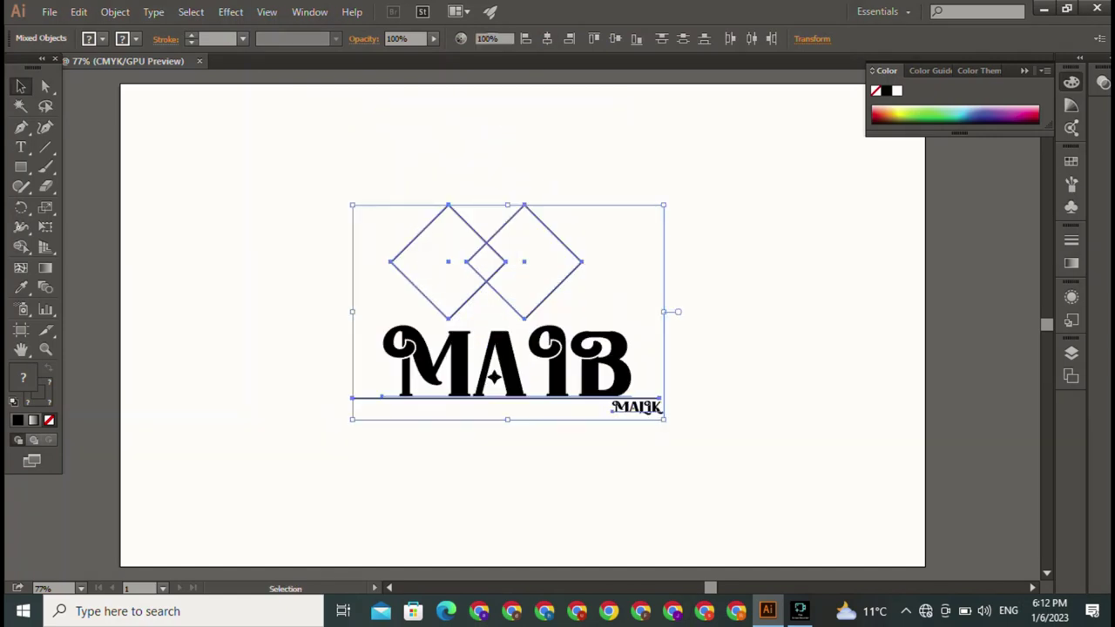
{"action": "key", "text": "ctrl+shift+a"}
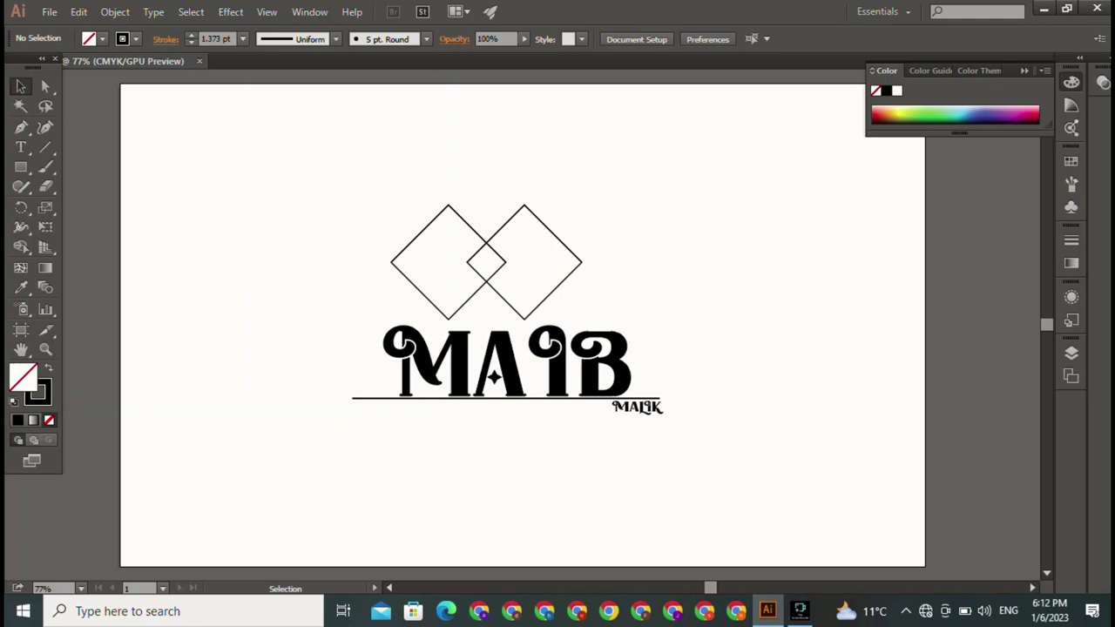
- Scale MALIK down and position it inside the overlap of the two diamonds
{"action": "left_click", "coordinate": [639, 406]}
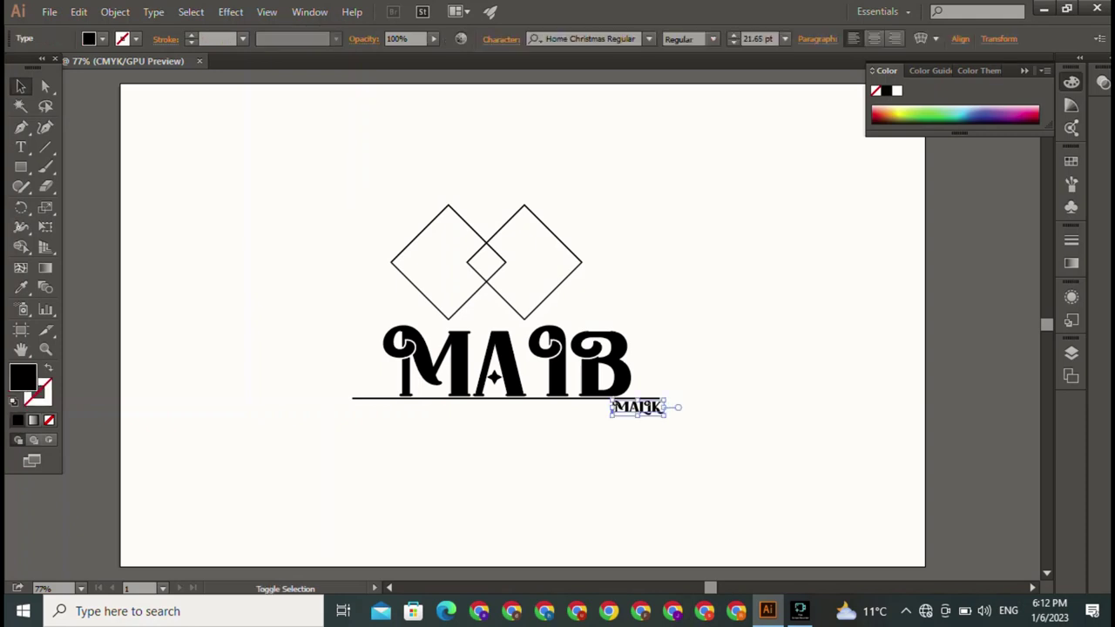
{"action": "left_click_drag", "start_coordinate": [665, 417], "coordinate": [646, 411]}
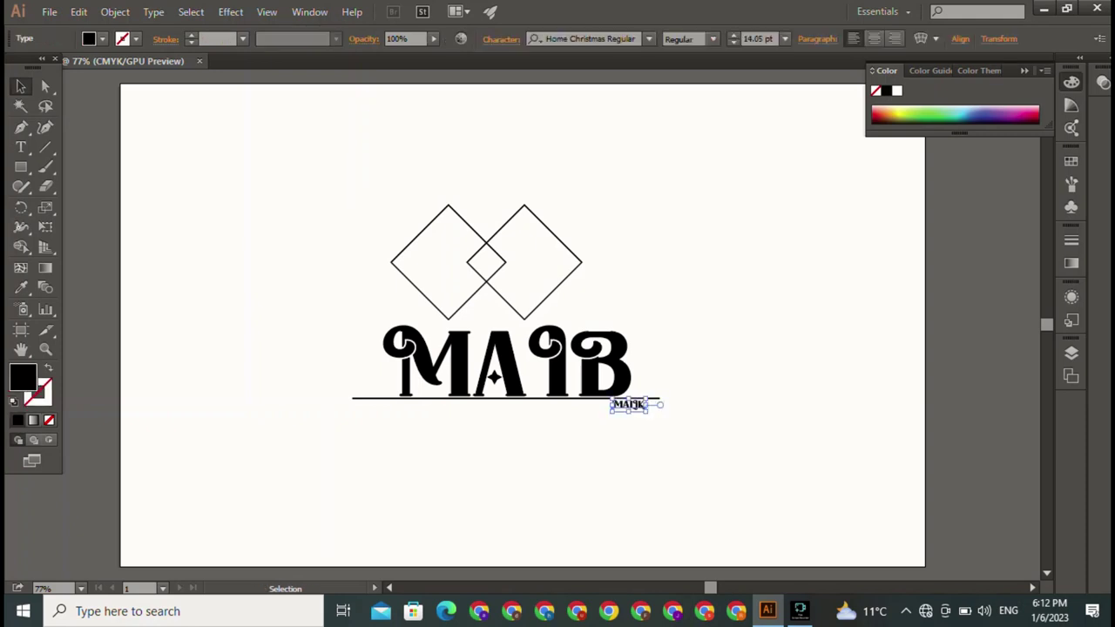
{"action": "left_click_drag", "start_coordinate": [436, 366], "coordinate": [357, 321]}
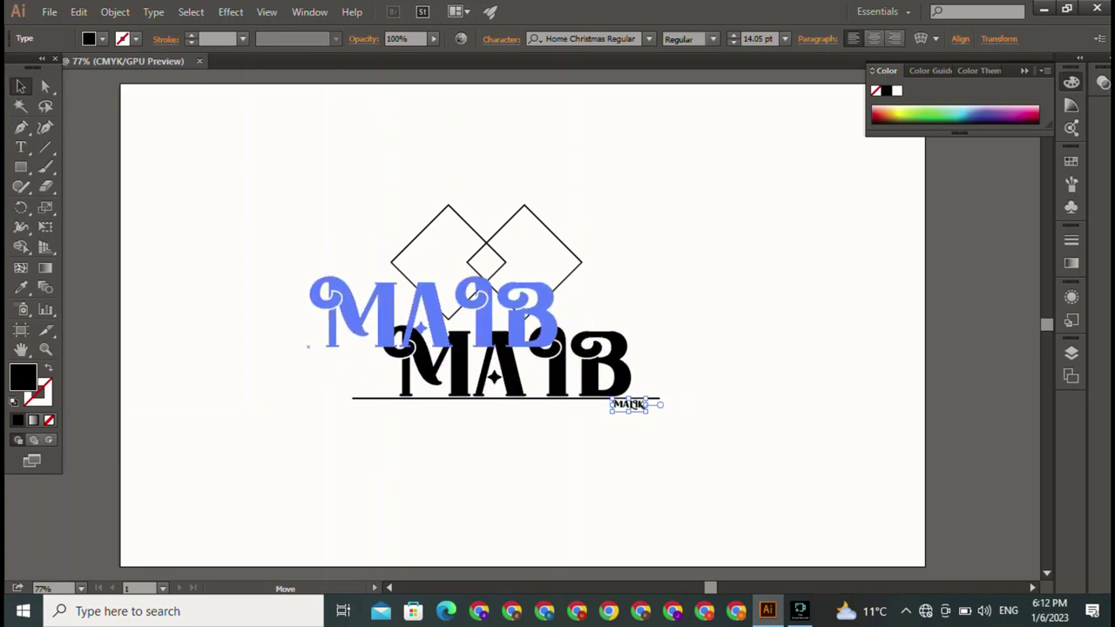
{"action": "key", "text": "ctrl+z"}
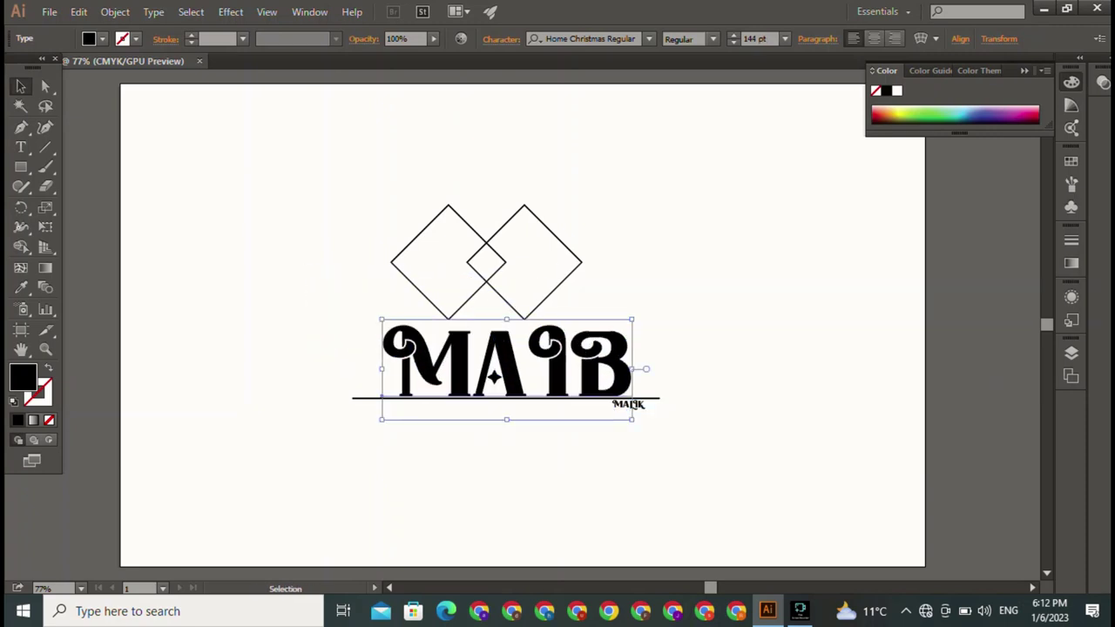
{"action": "mouse_move", "coordinate": [628, 406]}
{"action": "left_mouse_down"}
{"action": "mouse_move", "coordinate": [477, 262]}
{"action": "mouse_move", "coordinate": [486, 262]}
{"action": "left_mouse_up"}
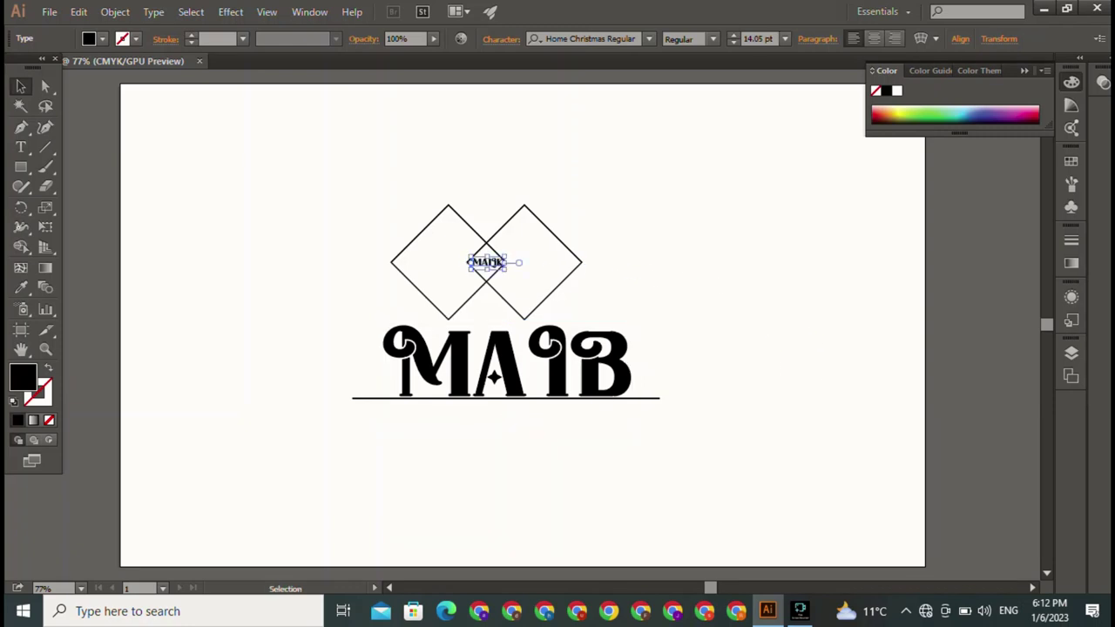
{"action": "left_click", "coordinate": [486, 262], "text": "shift"}
{"action": "left_click", "coordinate": [486, 262], "text": "shift"}
{"action": "left_click_drag", "start_coordinate": [505, 266], "coordinate": [493, 263]}
{"action": "key", "text": "Right"}
{"action": "key", "text": "Right"}
{"action": "key", "text": "Right"}
{"action": "key", "text": "Right"}
{"action": "key", "text": "Right"}
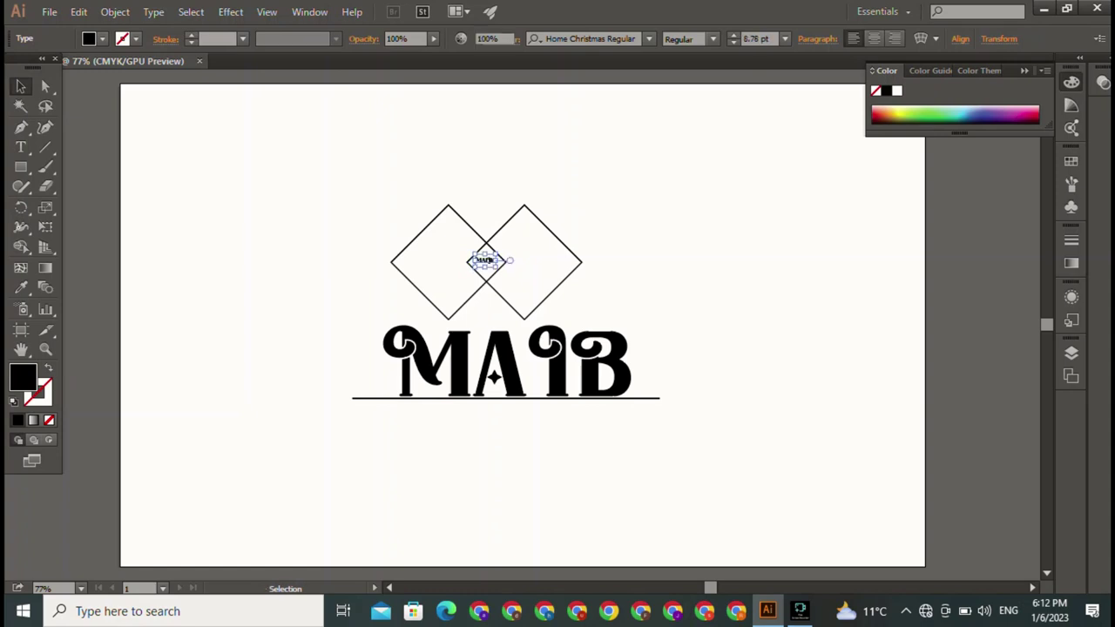
{"action": "key", "text": "ctrl+shift+a"}
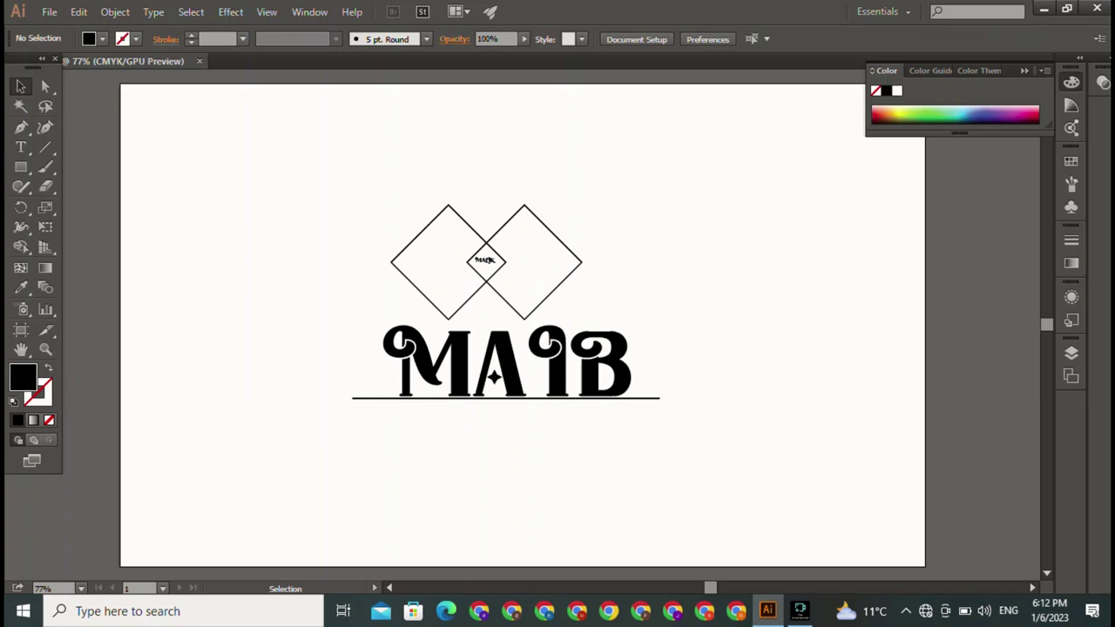
- Set the MALIK text to 11 pt
{"action": "left_click", "coordinate": [485, 261]}
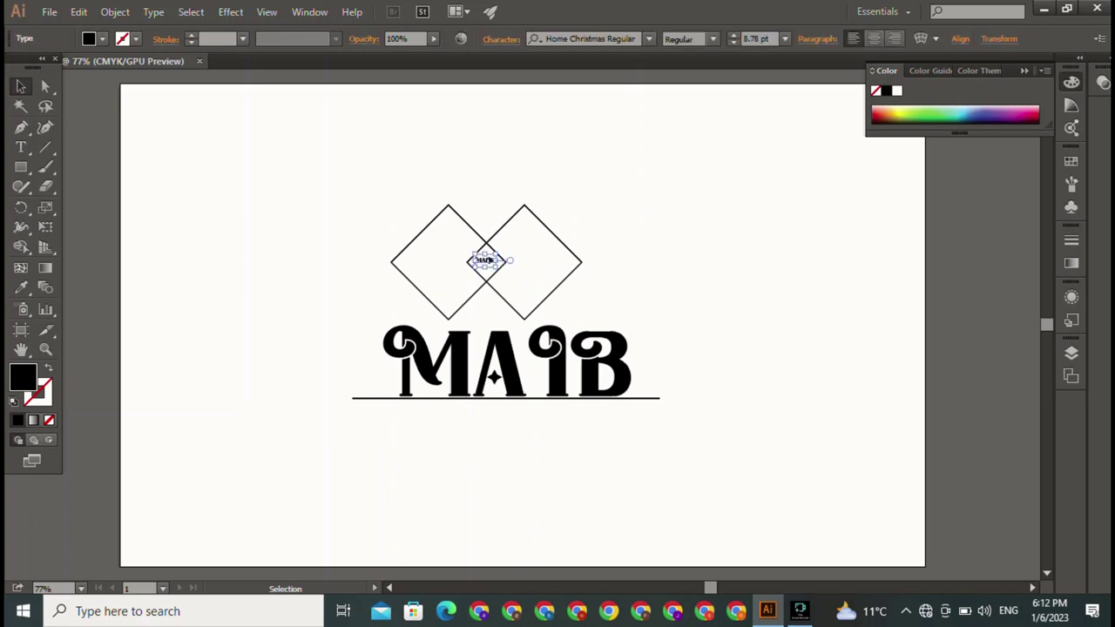
{"action": "left_click", "coordinate": [734, 35]}
{"action": "key", "text": "ctrl+shift+a"}
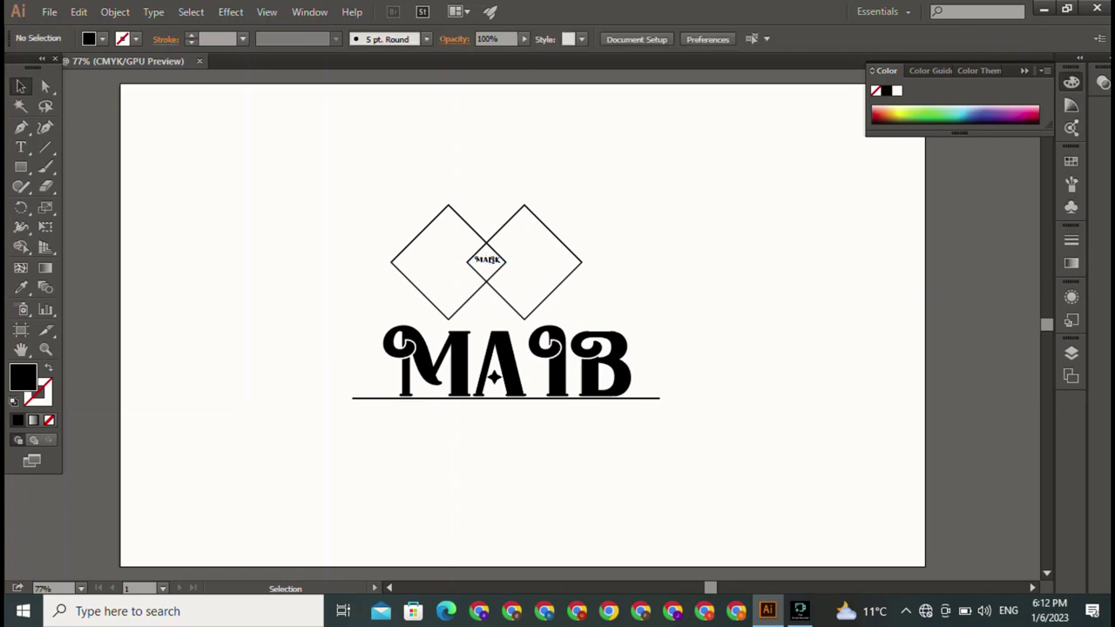